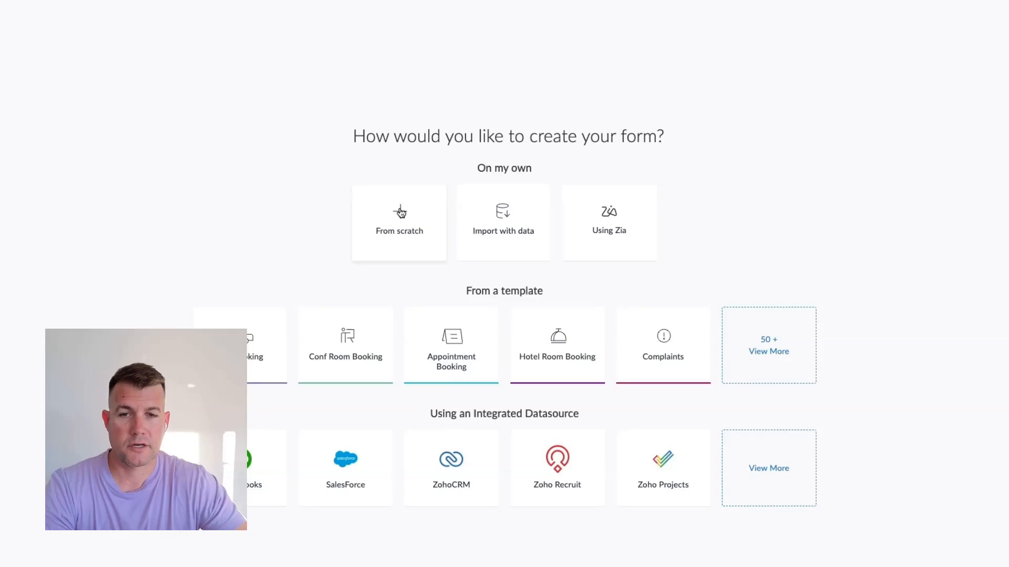
Start a new form from scratch and browse the available field types
left_click(401, 212)
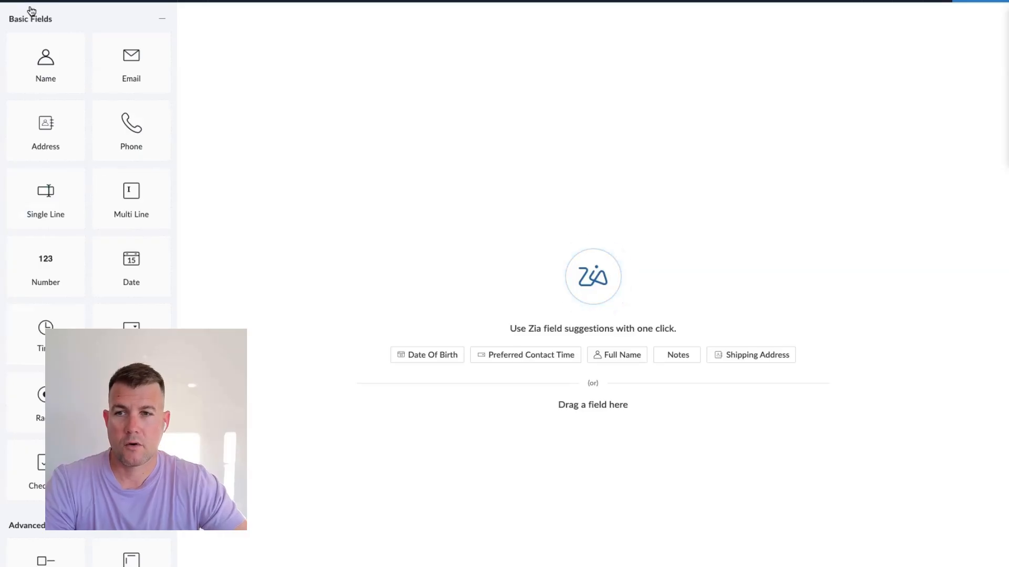
scroll(57, 187, "down", 2)
scroll(56, 187, "down", 8)
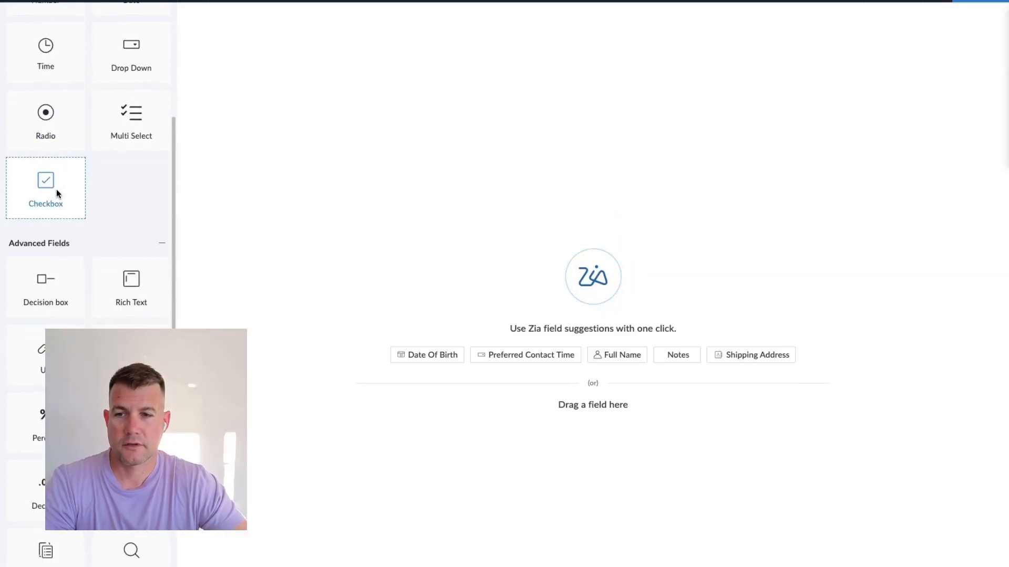
scroll(56, 192, "down", 4)
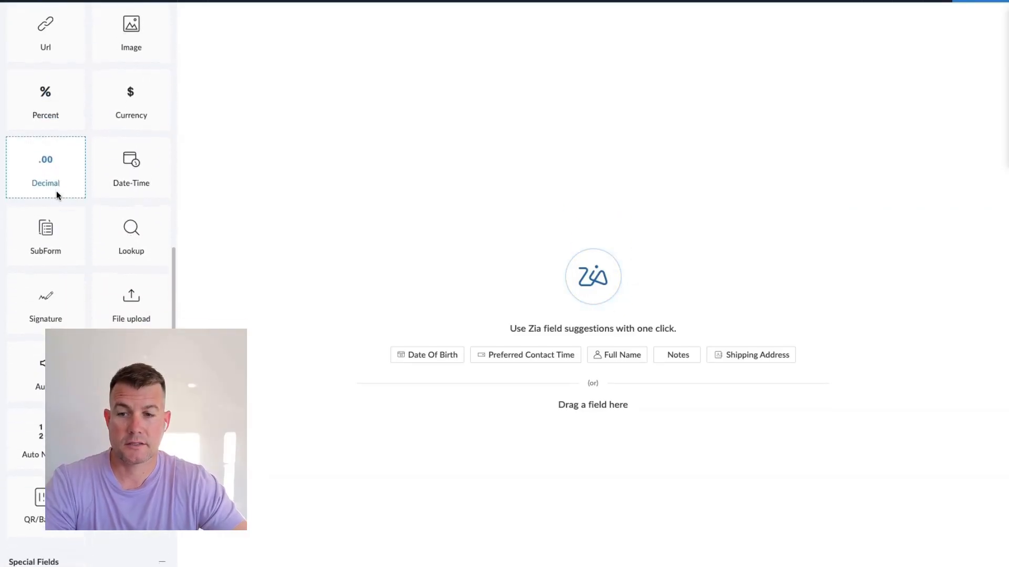
scroll(57, 192, "up", 4)
scroll(57, 196, "up", 10)
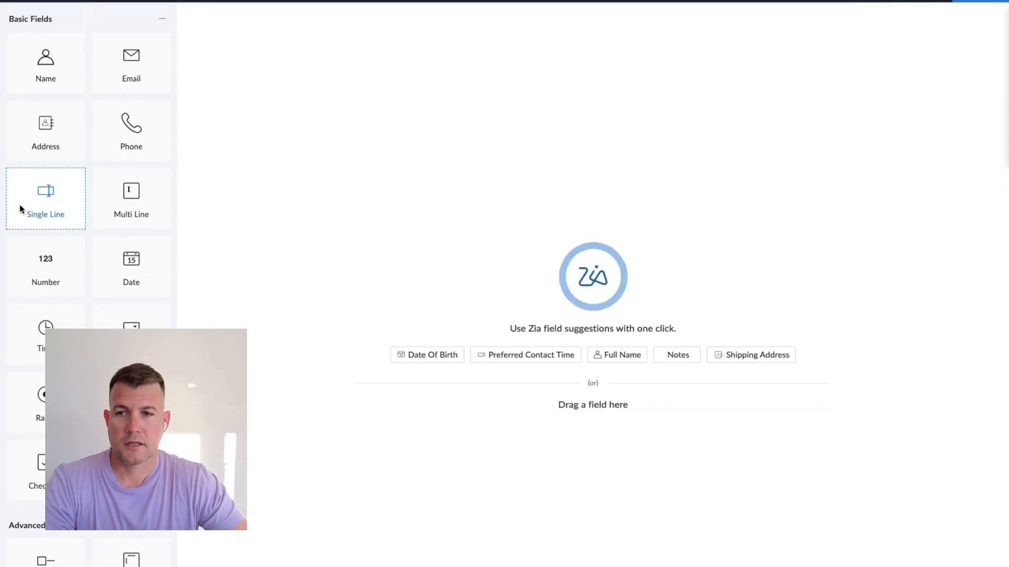
Add a single-line field to the form and name it Customer name
left_click_drag(20, 205, 296, 50)
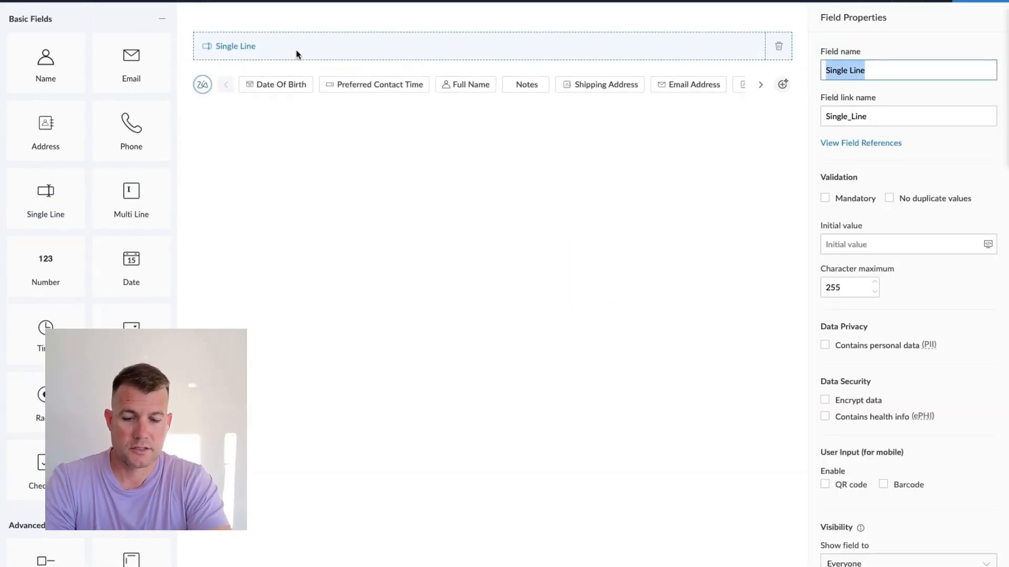
type("Customer name")
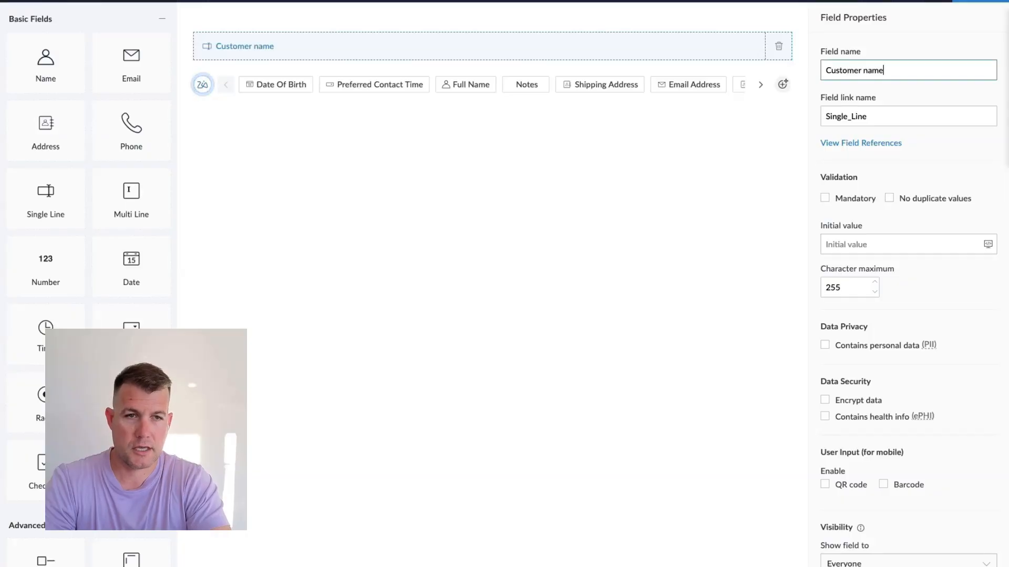
key("Tab")
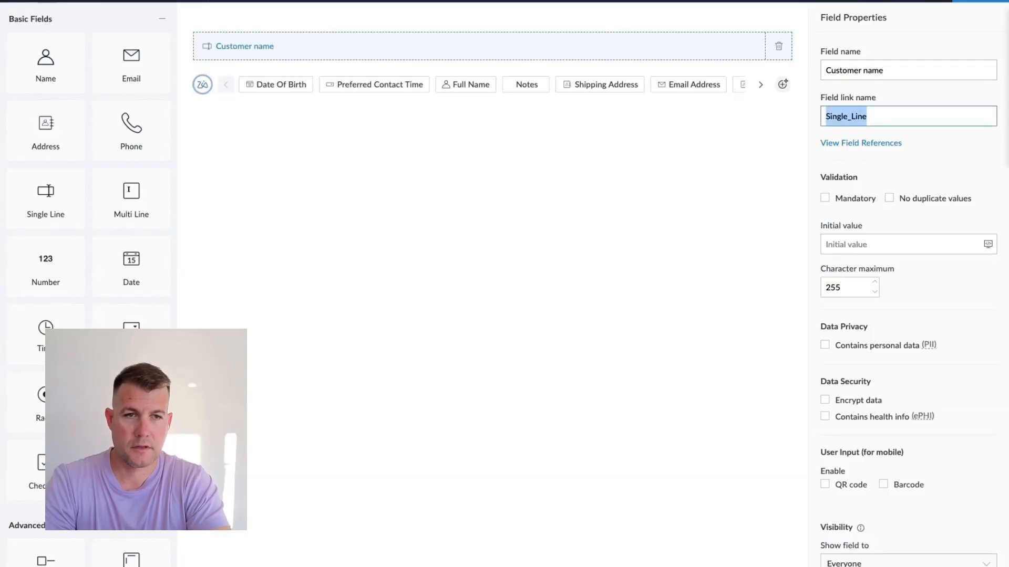
Add an address field below it and name it Billing Address
left_click_drag(37, 142, 268, 85)
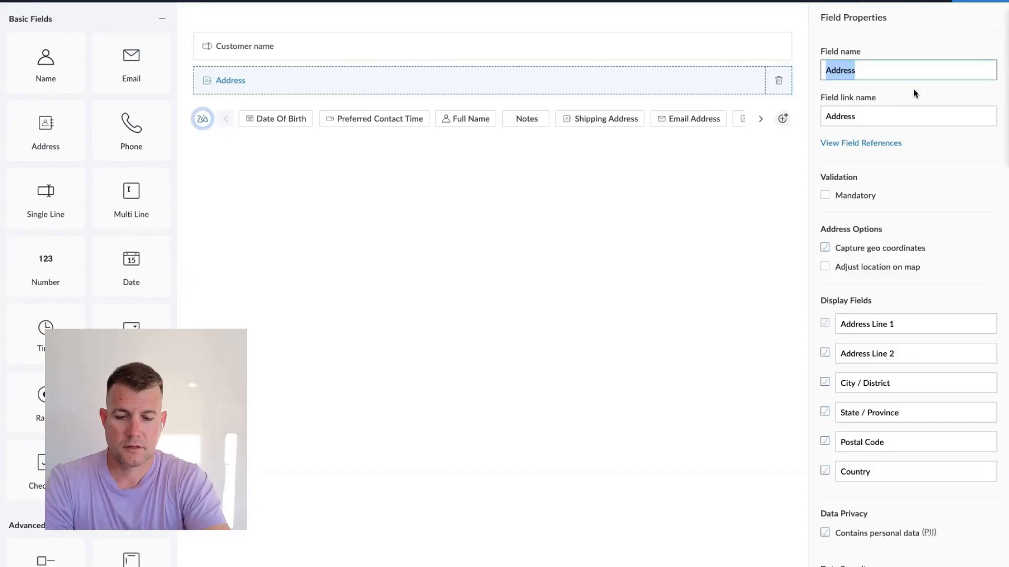
type("Billing Address")
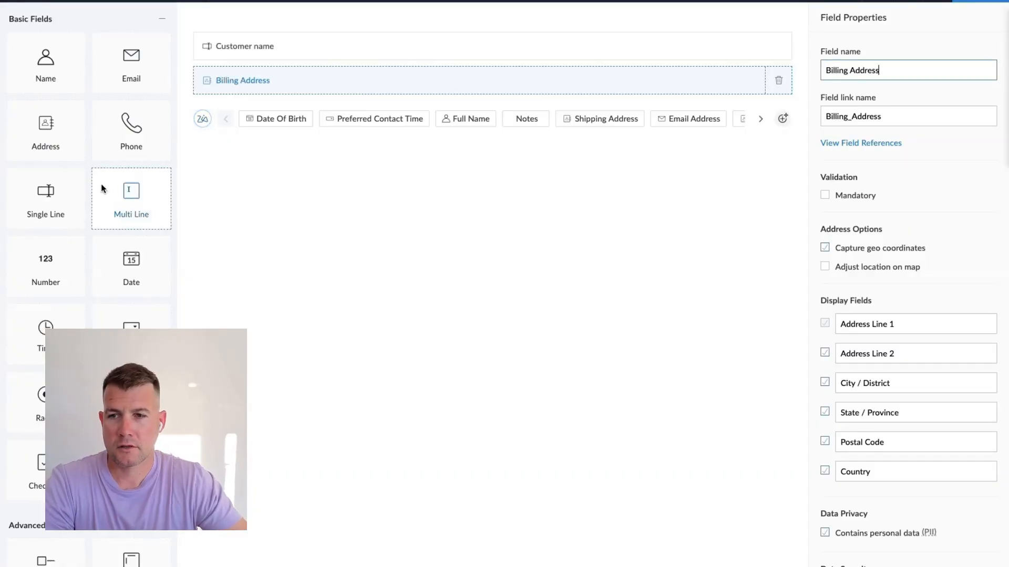
Add a second address field below and name it Shipping address
left_click_drag(61, 147, 247, 103)
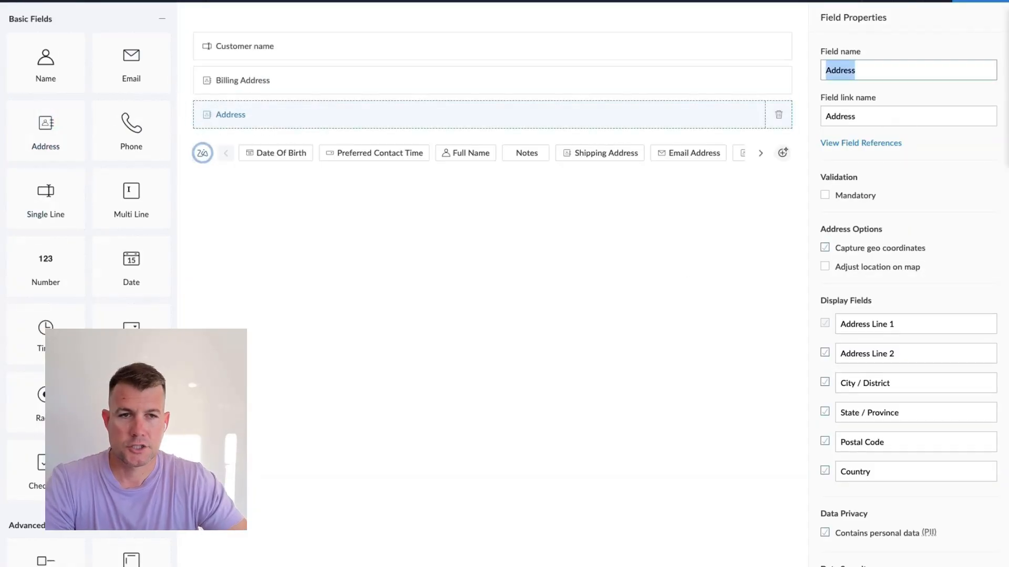
type("Shipping address")
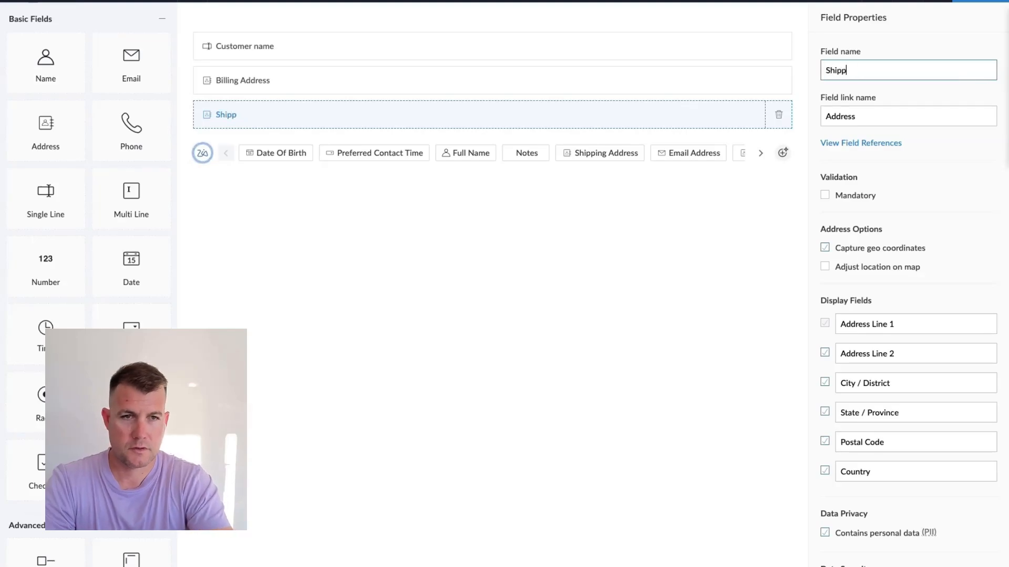
key("Tab")
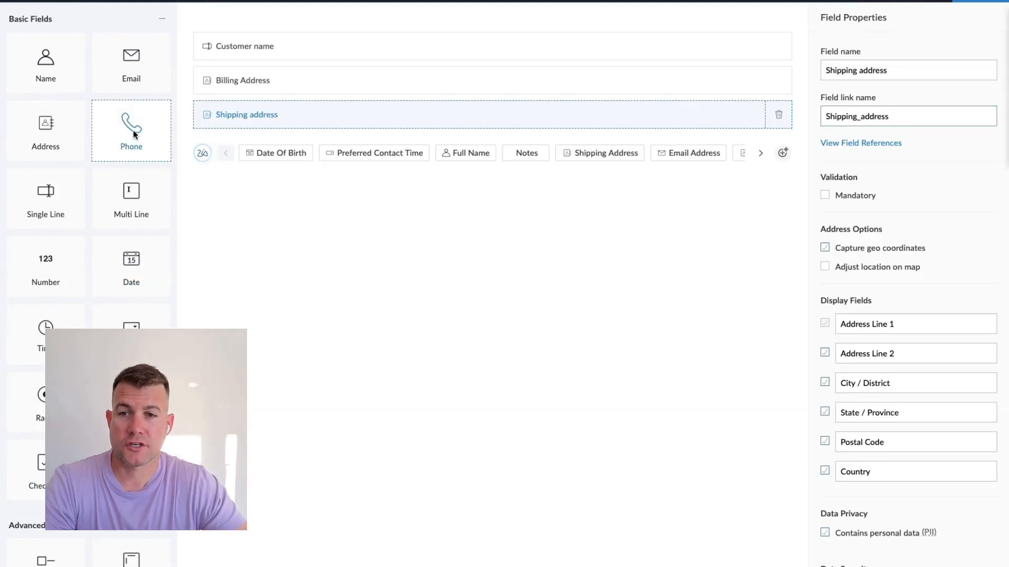
Add a Phone field and an Email field below the shipping address
left_click_drag(133, 133, 302, 148)
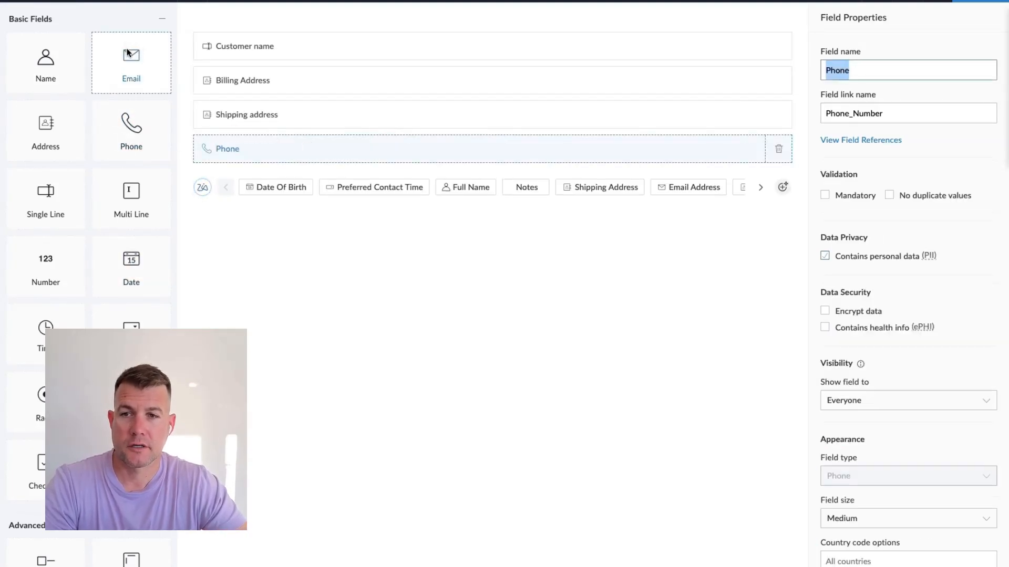
left_click_drag(137, 51, 279, 176)
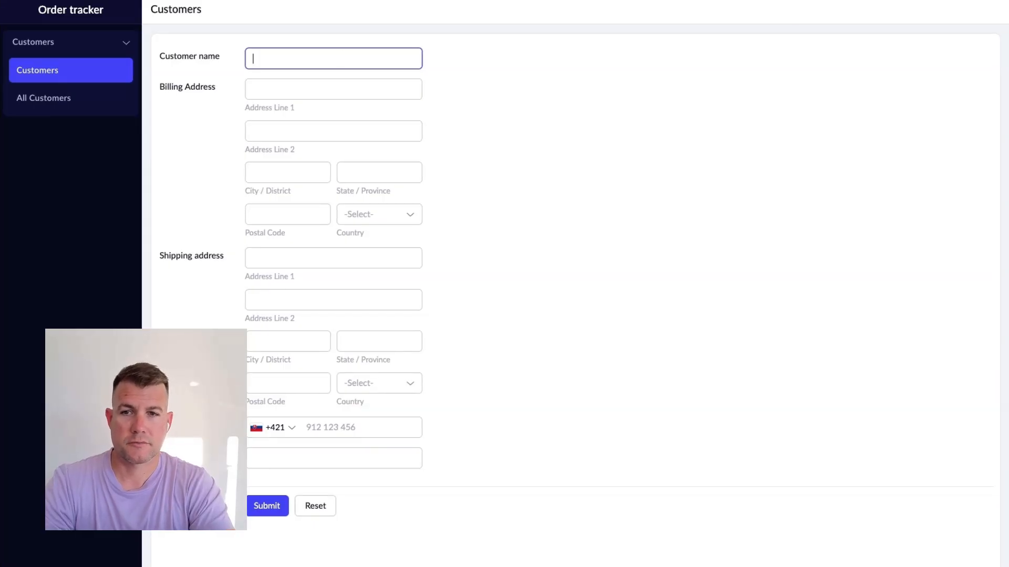
In the live Customers form, enter Custommer 1 as the customer name
type("ustommer 1")
key("Tab")
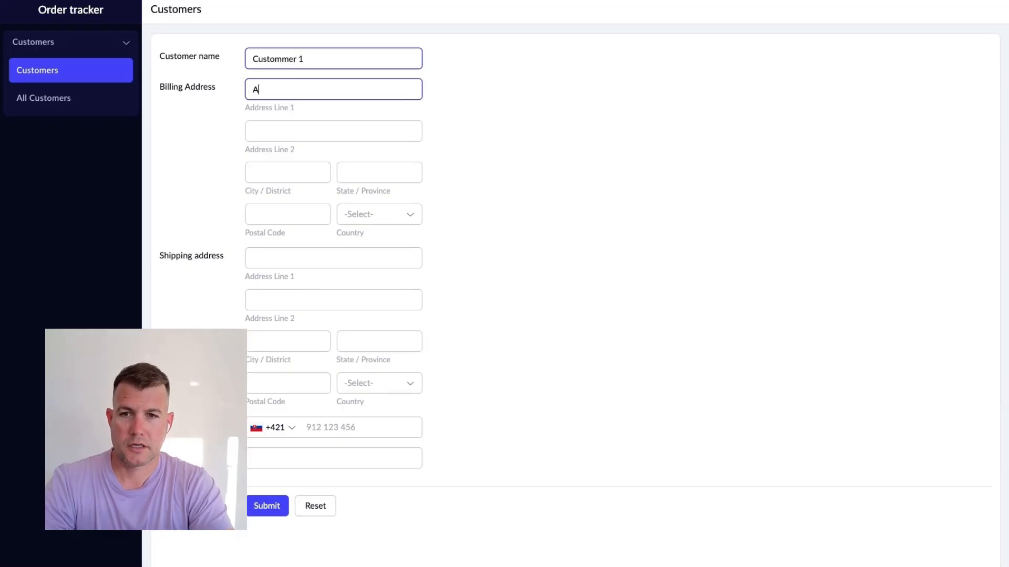
Fill the billing address with Address, City, State, postal code 84161 and country Slovakia
type("Address")
key("Tab")
key("Tab")
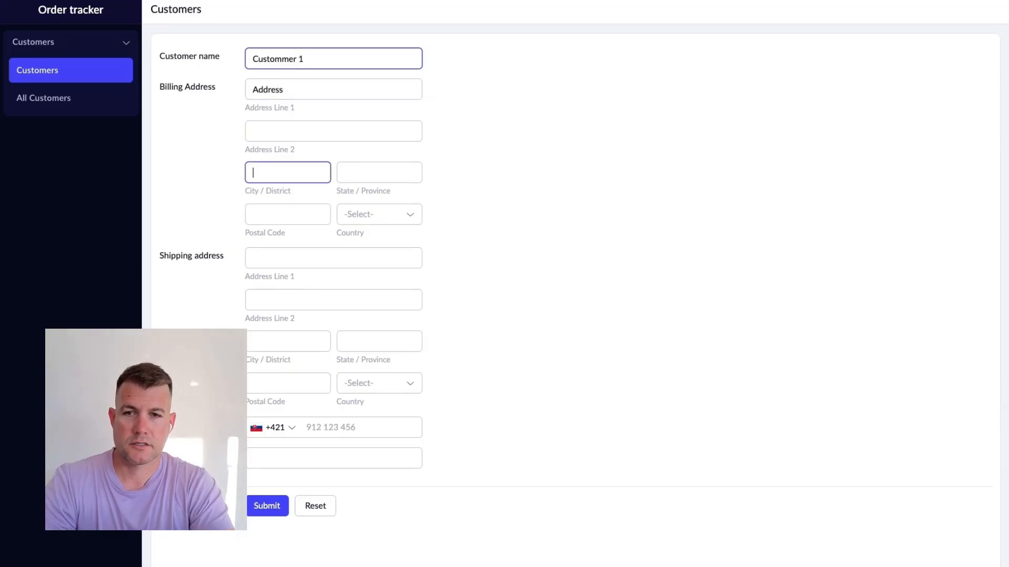
type("City")
key("Tab")
type("St")
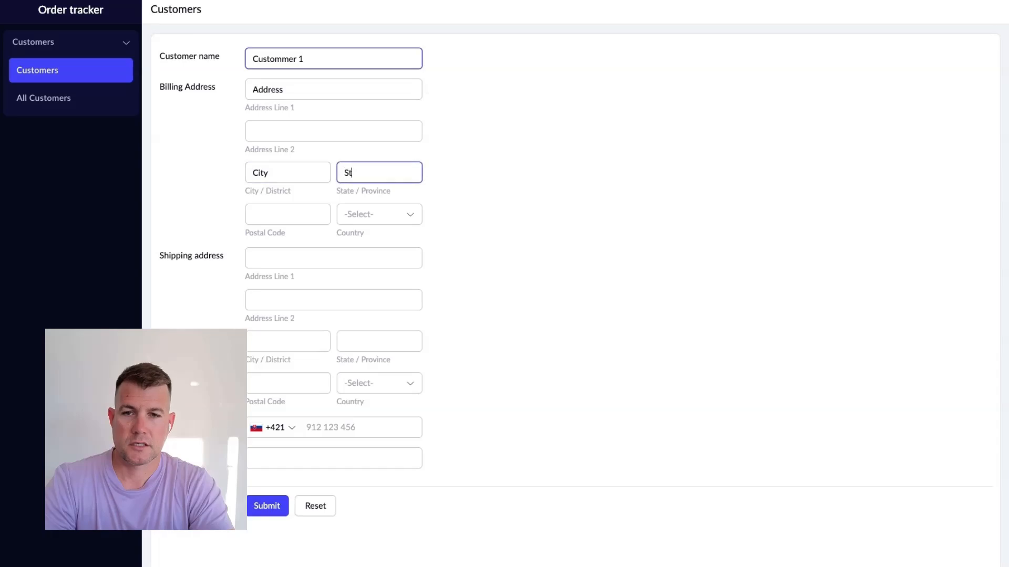
type("ate")
key("Tab")
type("84161")
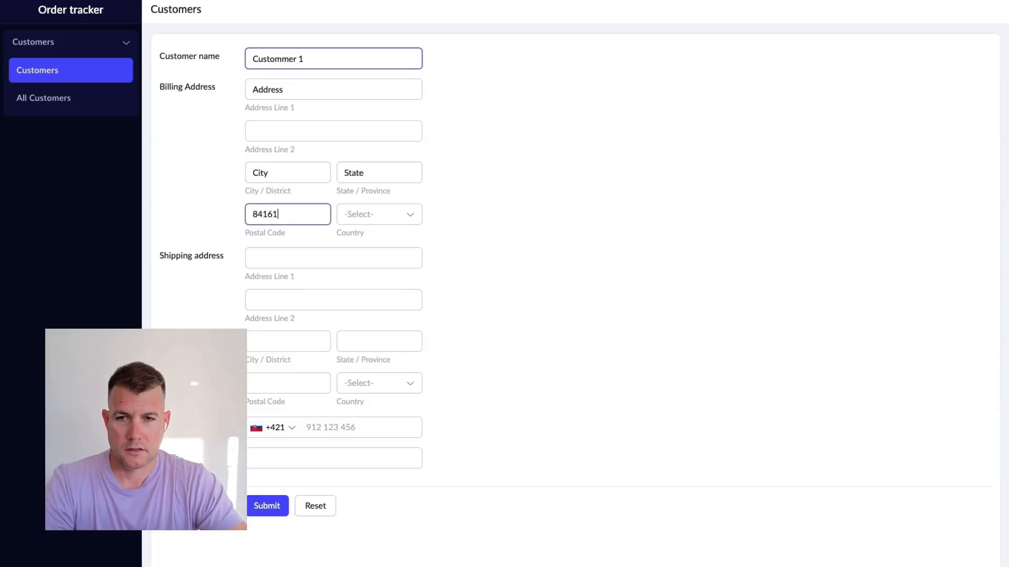
key("Tab")
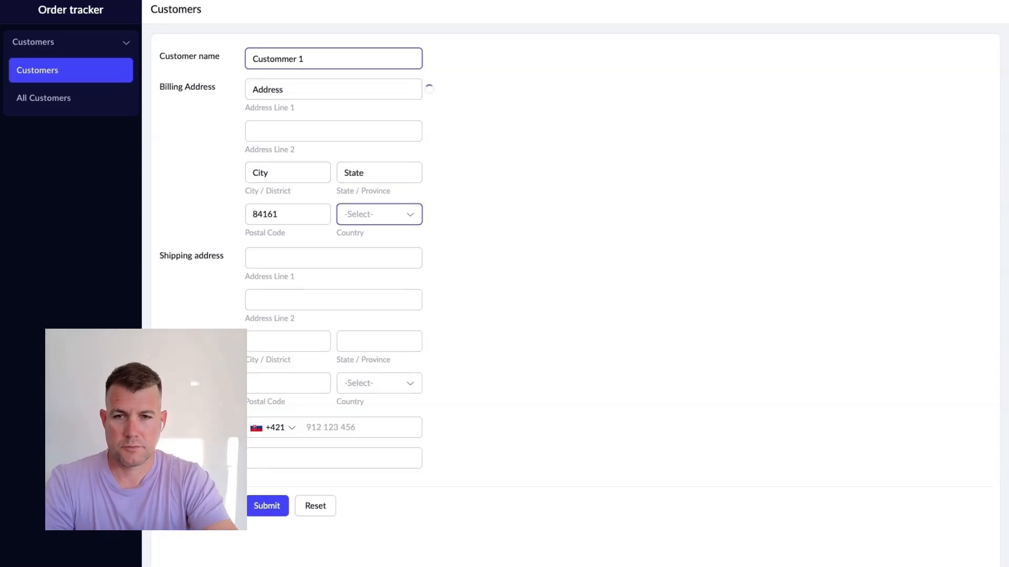
type("slo")
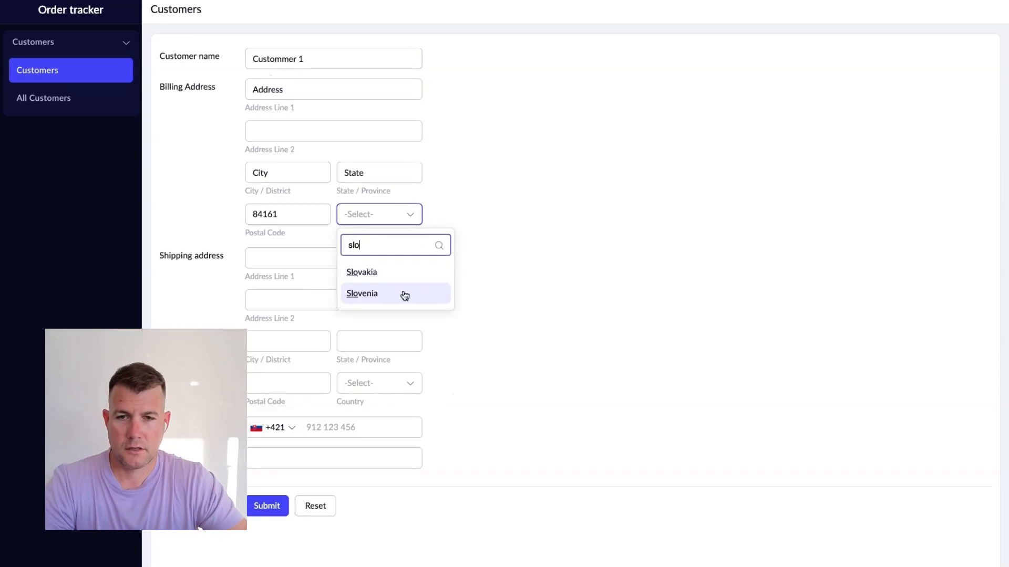
left_click(375, 272)
left_click(309, 258)
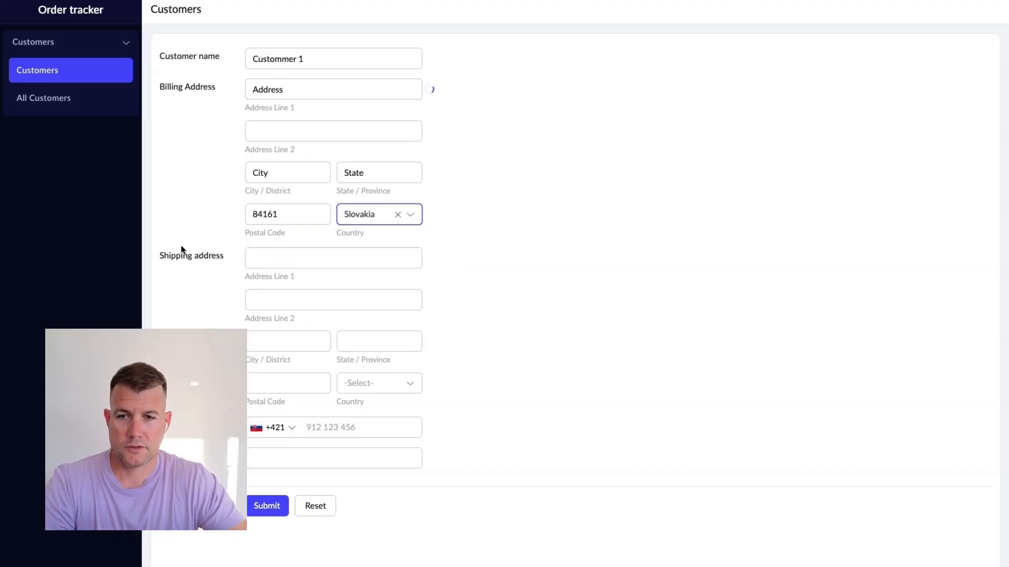
Enter the customer's phone number and e-mail address, then submit the record
left_click(336, 436)
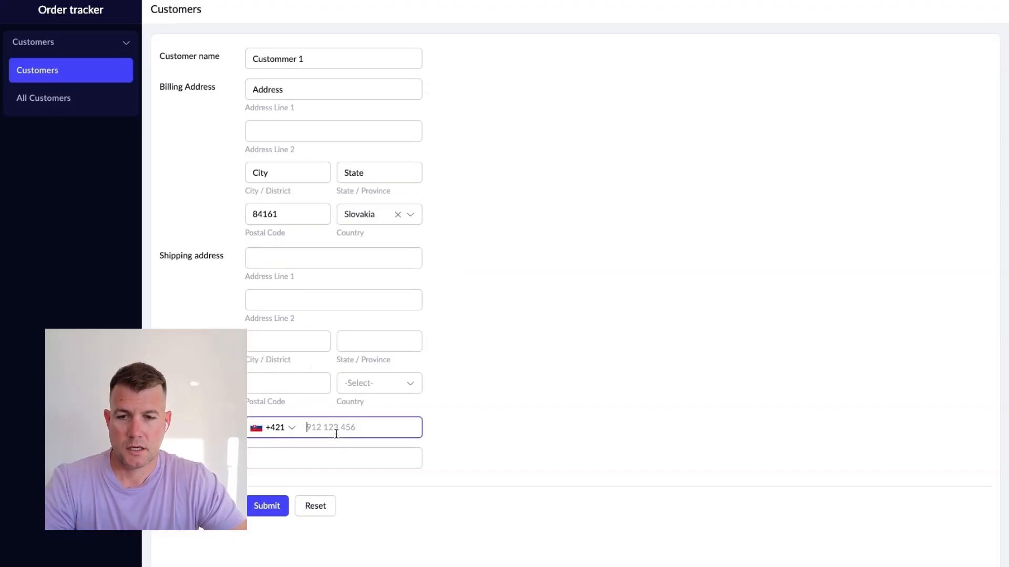
type("123456499")
left_click(264, 454)
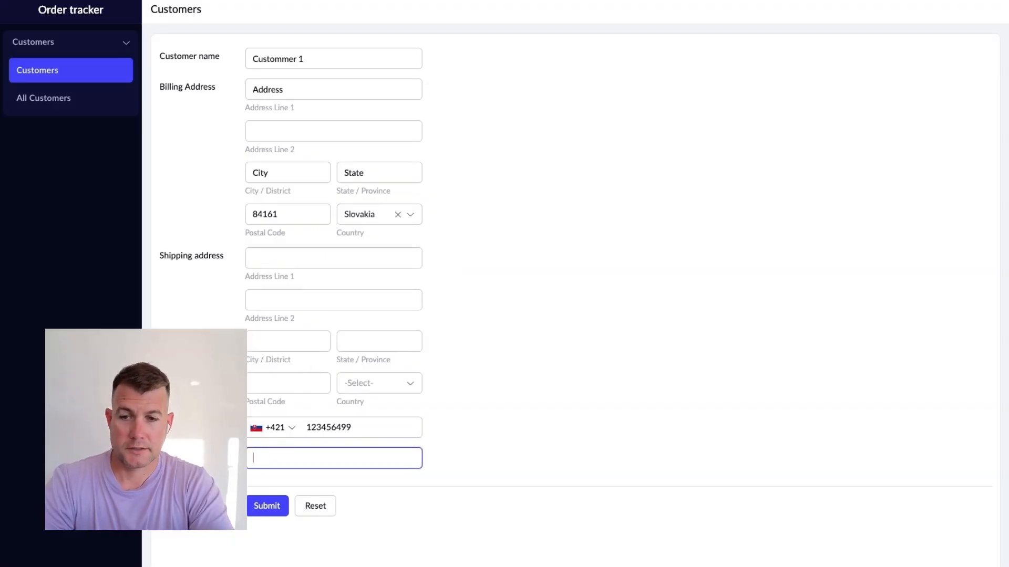
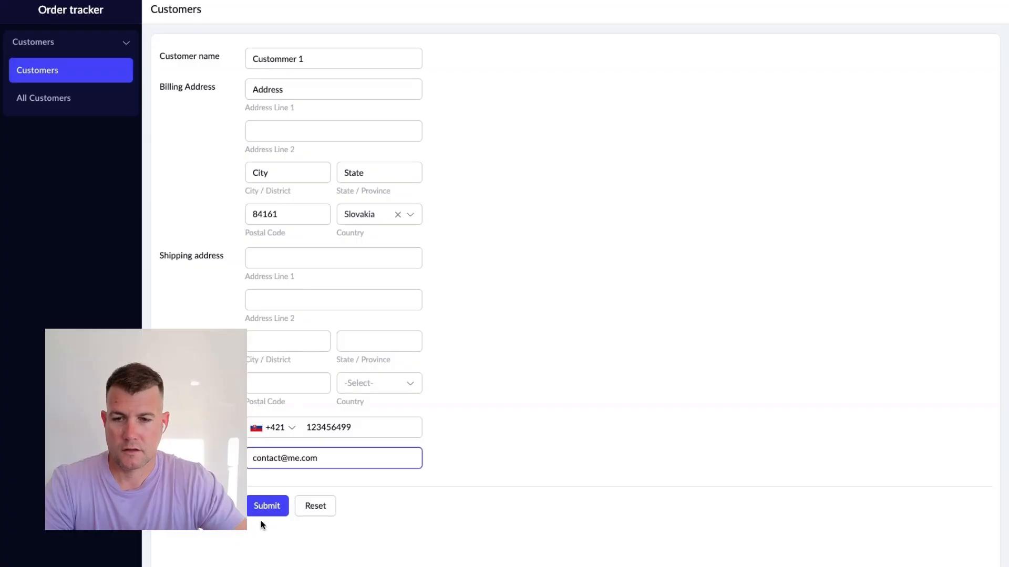
left_click(266, 507)
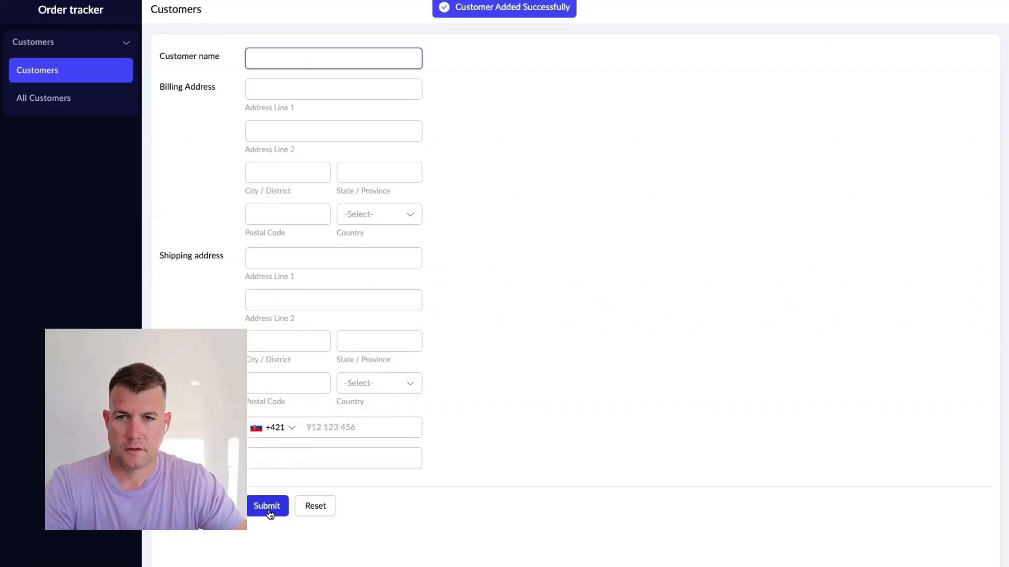
Start a second record with Customer 2 as the customer name
type("Custom")
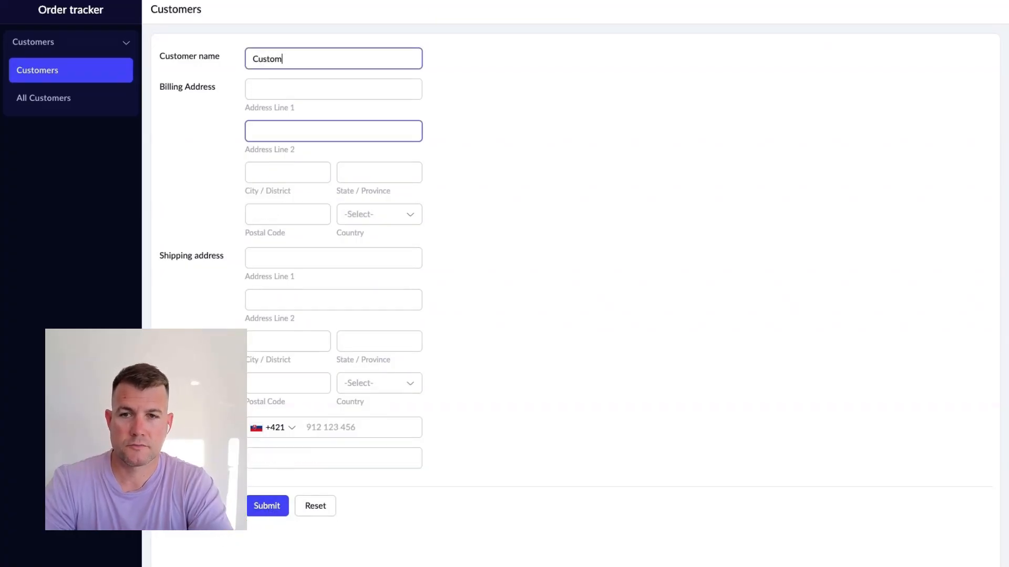
type("er 2")
key("Tab")
Fill the billing address with Address new, City 3, State and postal code 29215
type("Address")
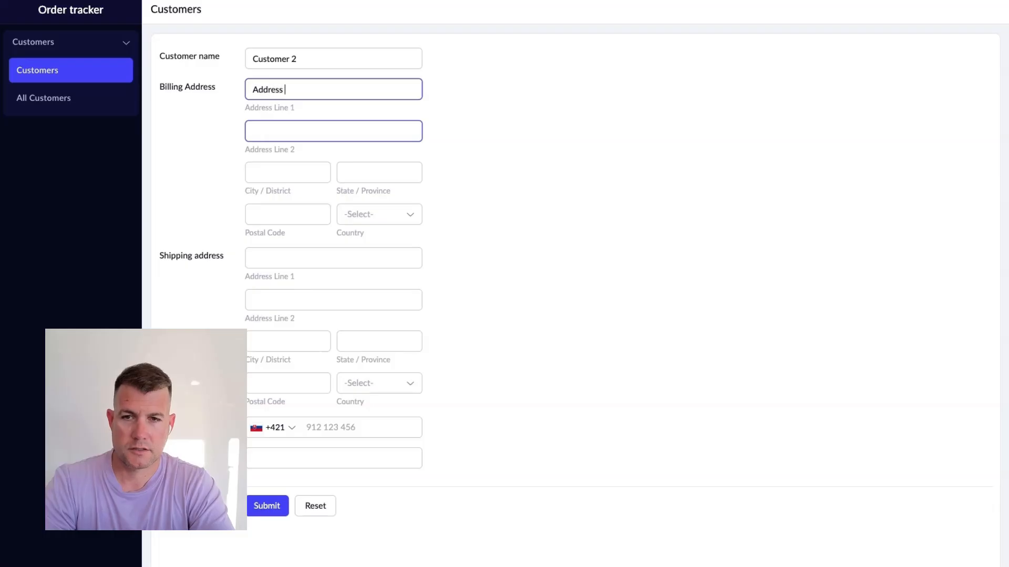
key("Tab")
key("Tab")
type("Cit")
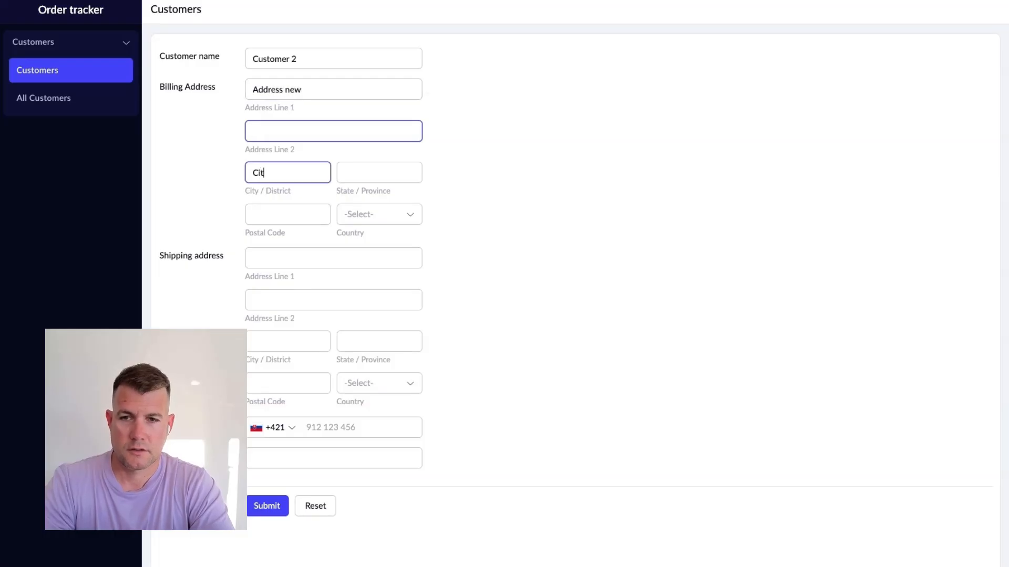
type("y 3")
key("Tab")
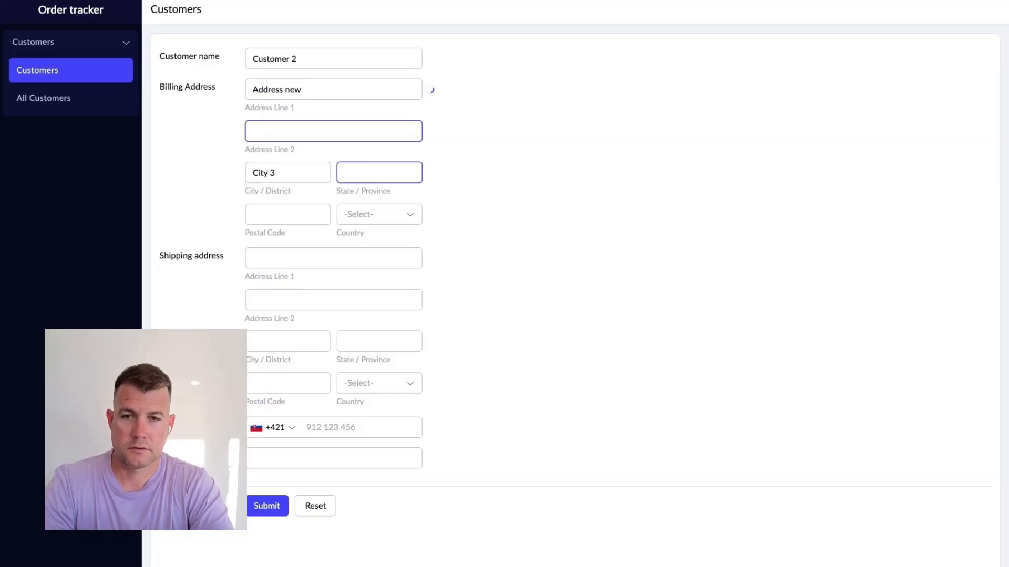
type("State")
key("Tab")
type("292+")
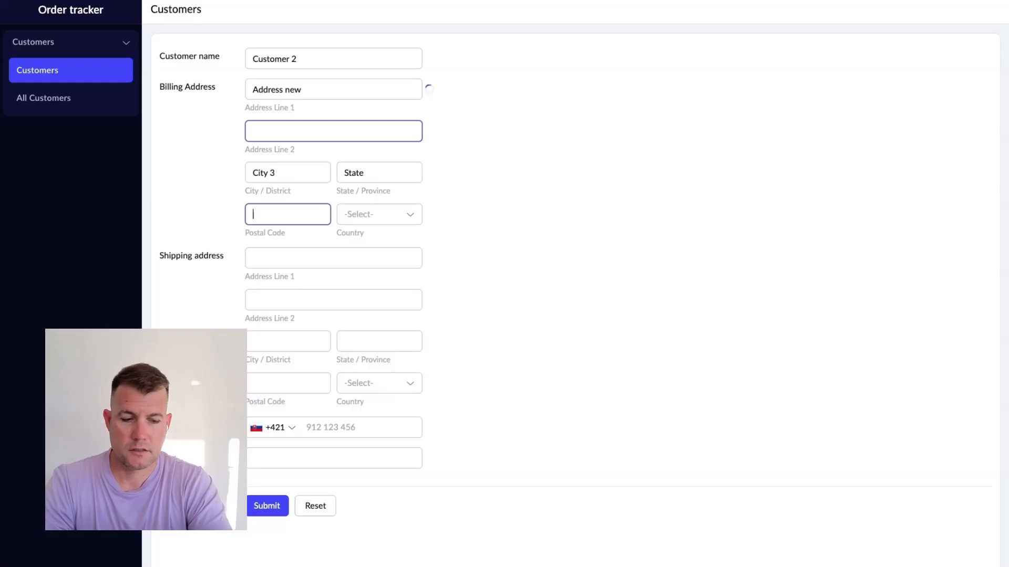
key("Tab")
key("shift+Tab")
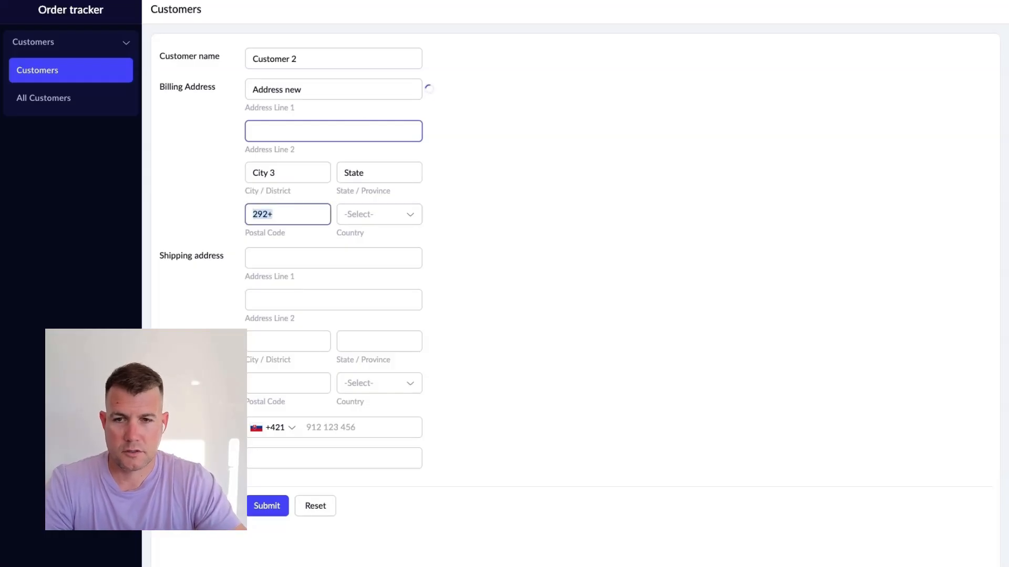
type("29215")
key("Tab")
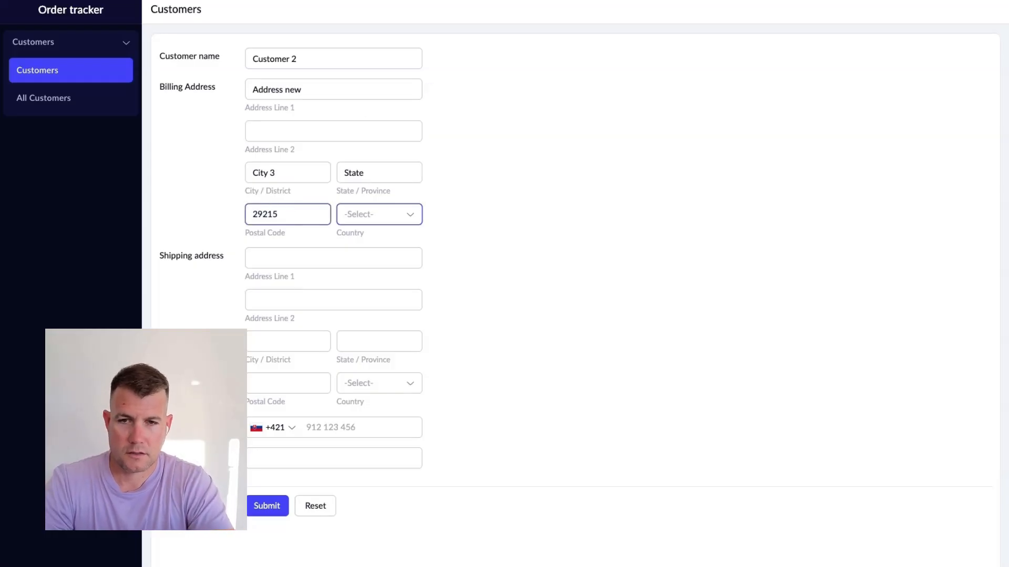
Set the billing country to Germany and submit the second record
type("ger")
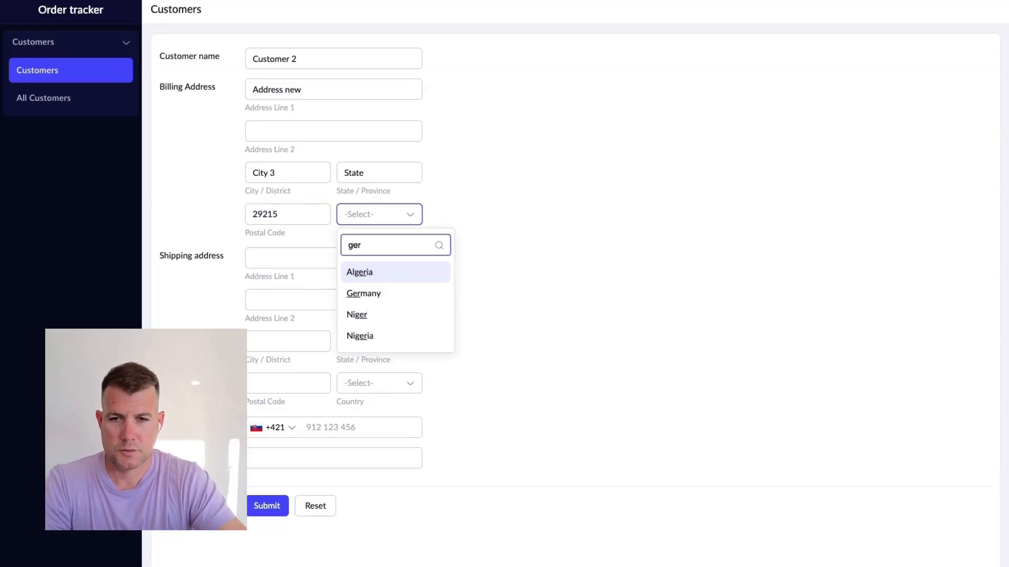
left_click(371, 293)
left_click(271, 507)
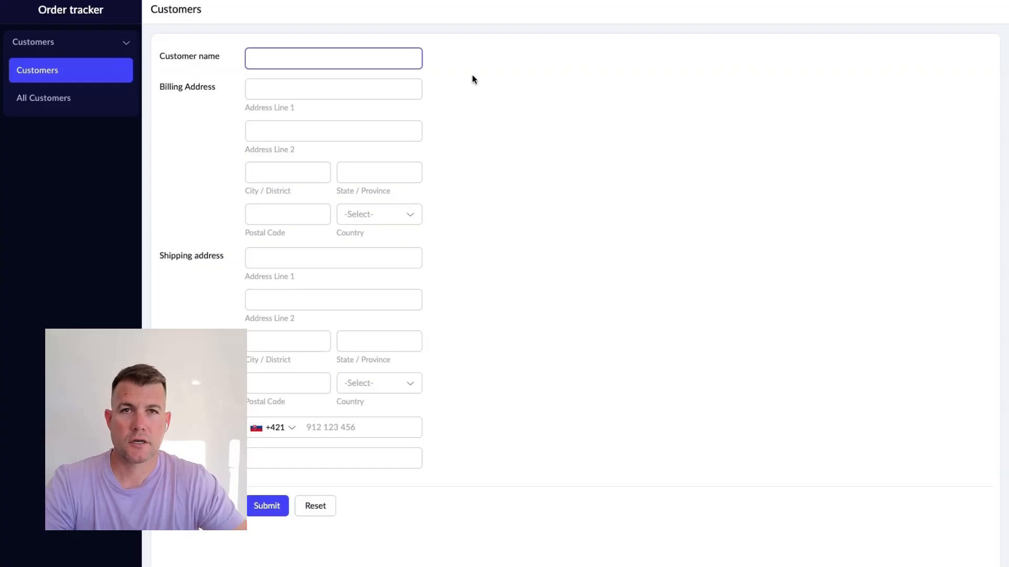
Open the All Customers report
left_click(43, 105)
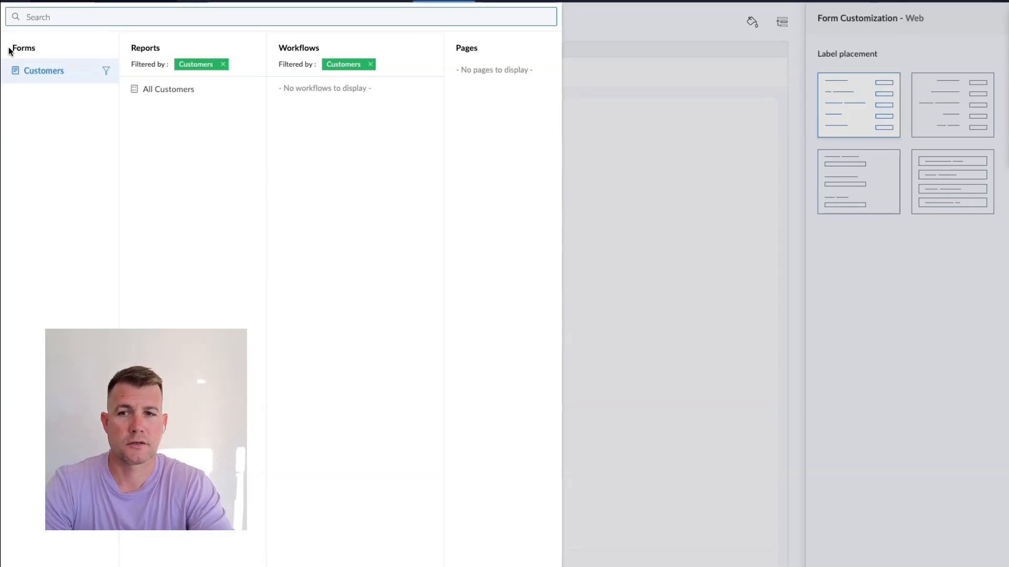
Switch between the Customers form and the All Customers report in the live app
left_click(743, 160)
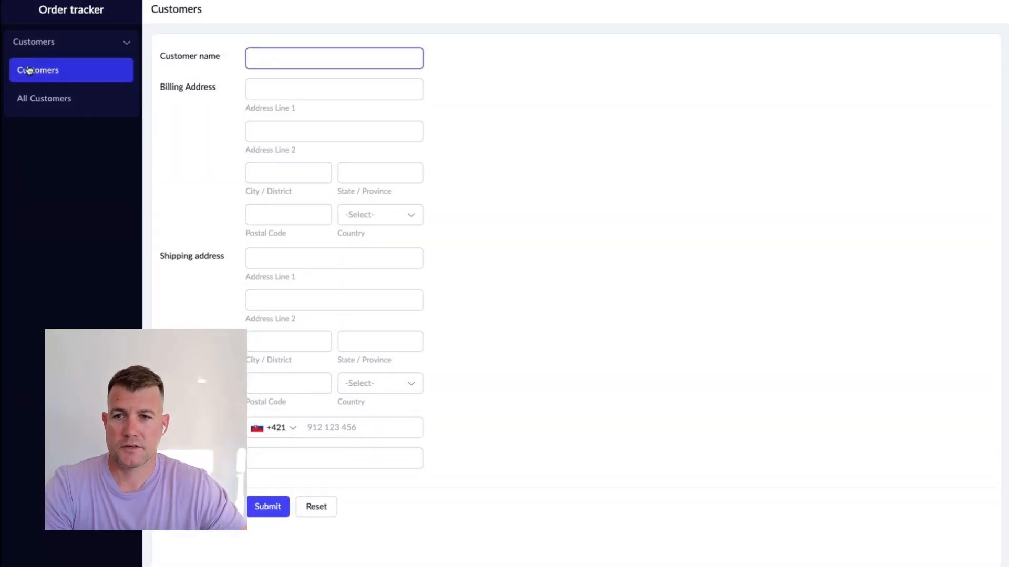
left_click(45, 105)
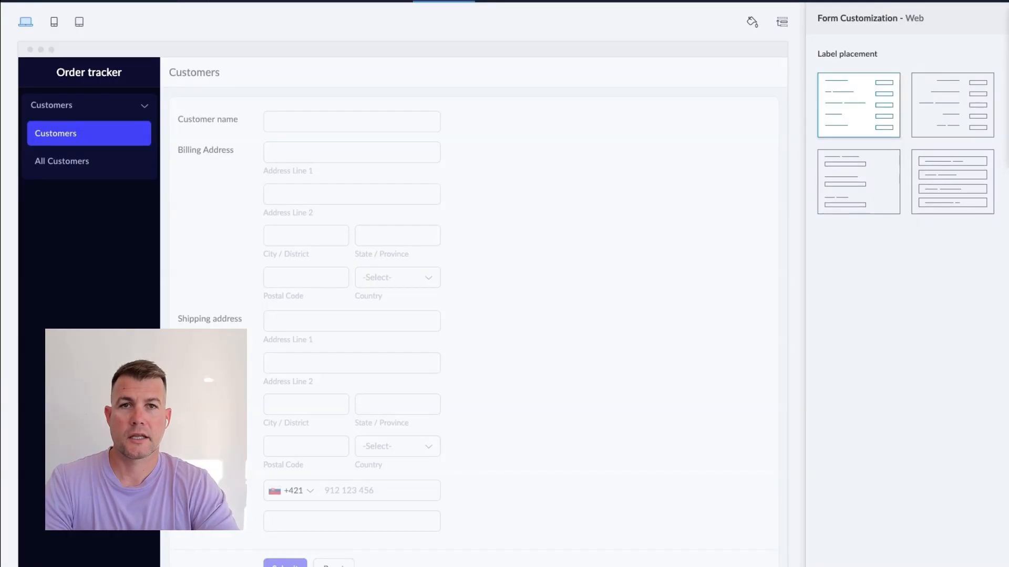
mouse_move(662, 350)
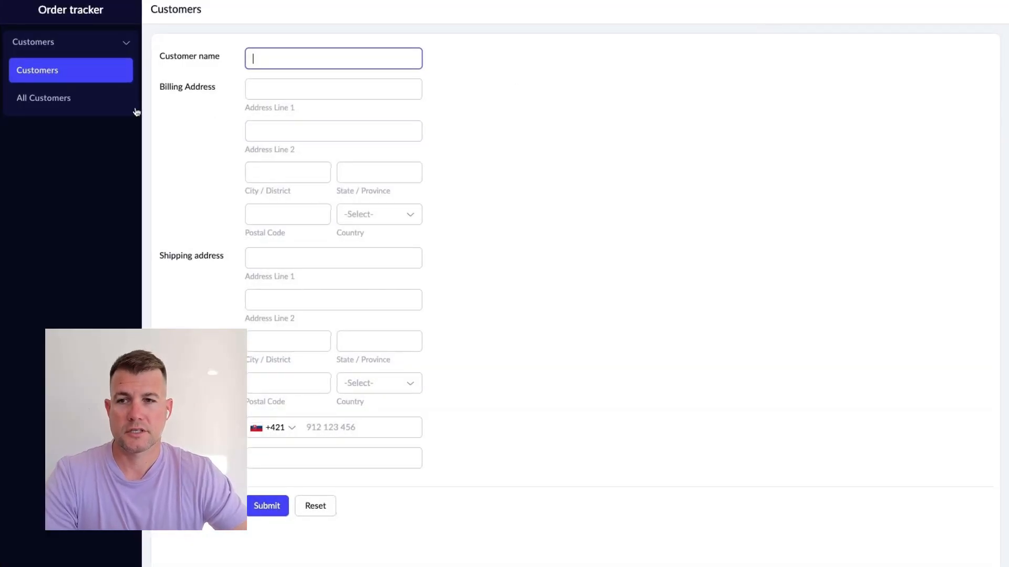
left_click(65, 107)
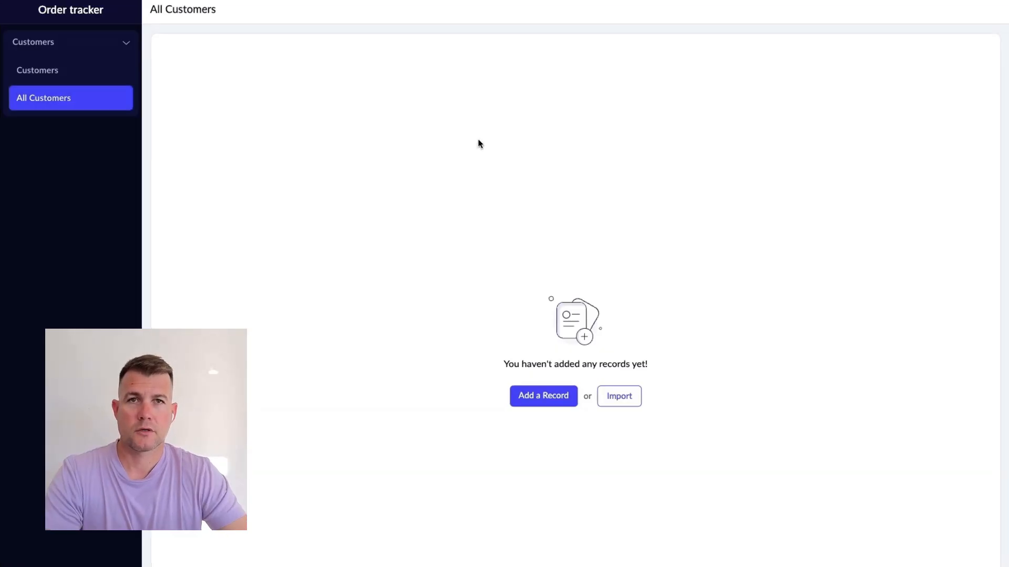
Create the Products form and add a single-line field named Product name
left_click(133, 1)
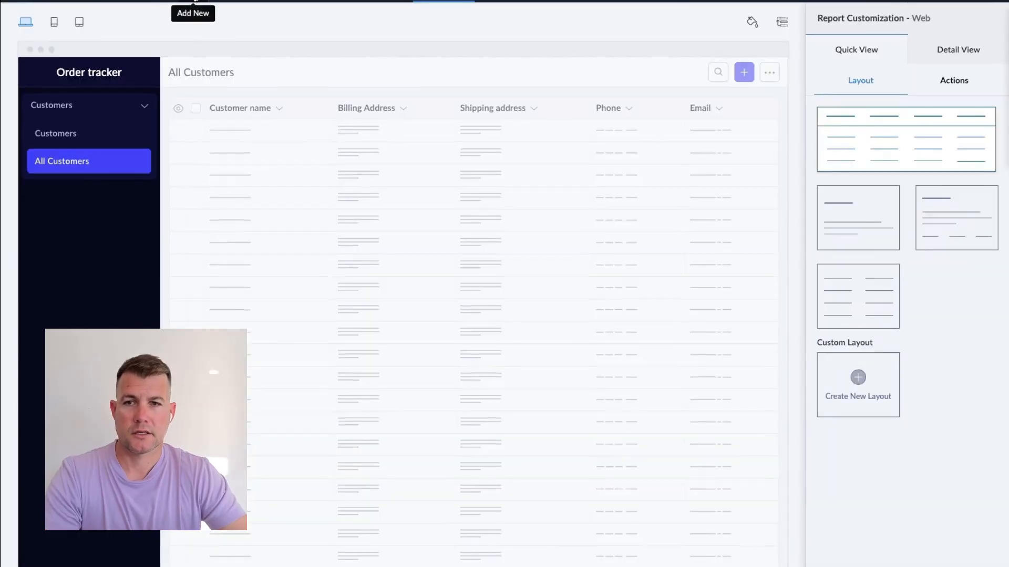
left_click(194, 1)
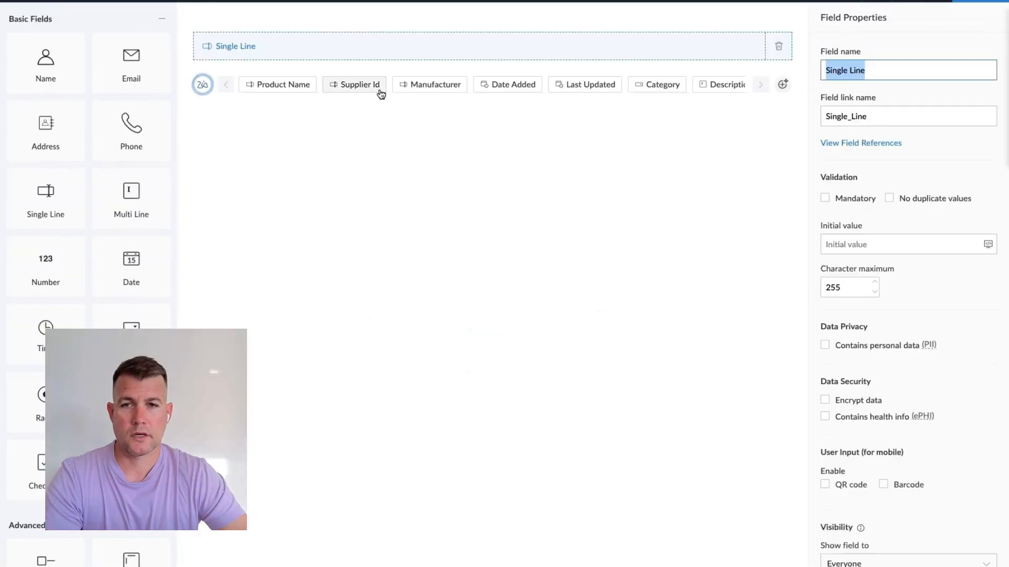
type("Product name")
key("Tab")
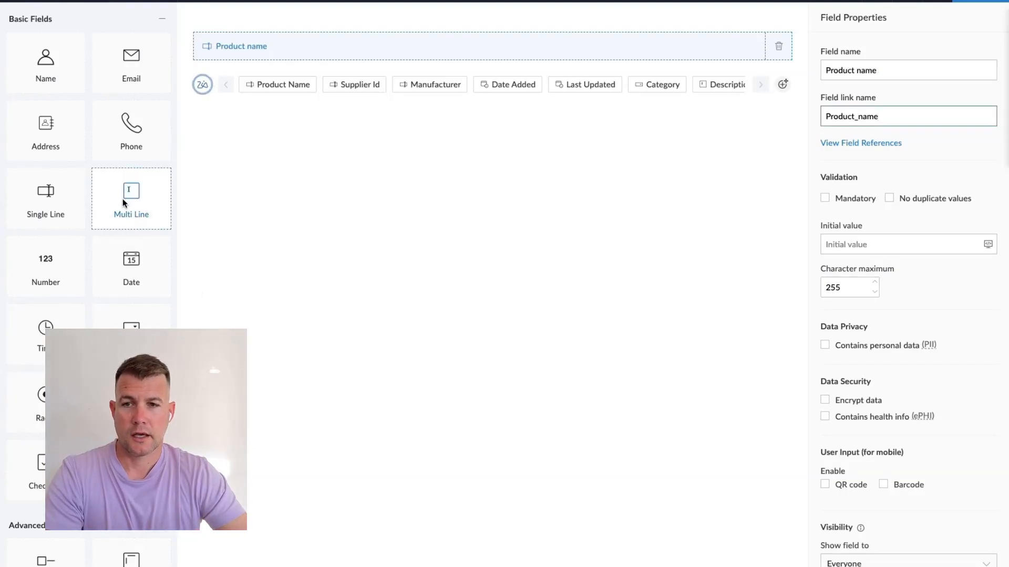
Add a multi-line Product description field, a decimal field named Price and an image field to the Products form
left_click_drag(124, 203, 260, 79)
scroll(128, 540, "down", 5)
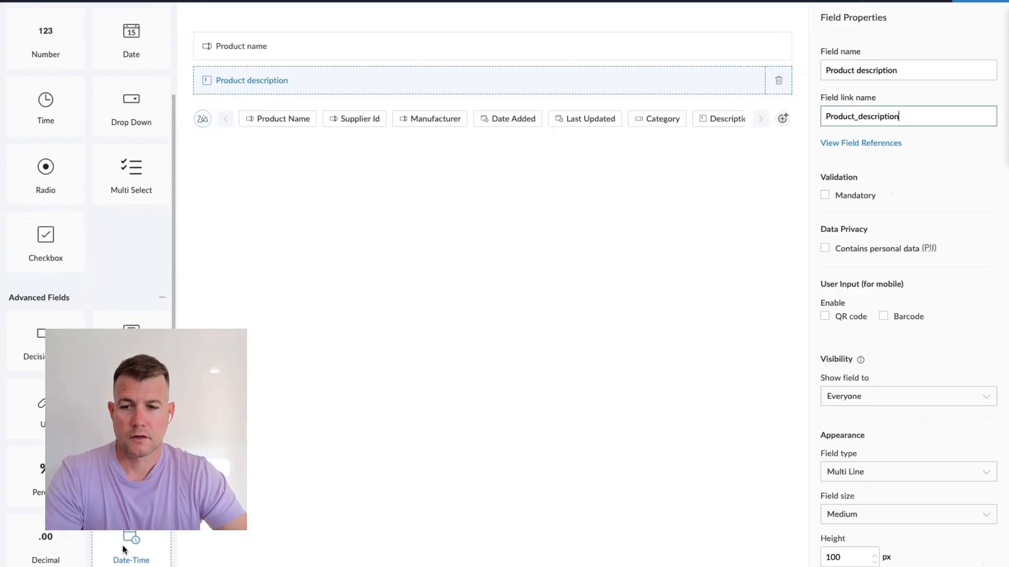
left_click_drag(47, 547, 298, 105)
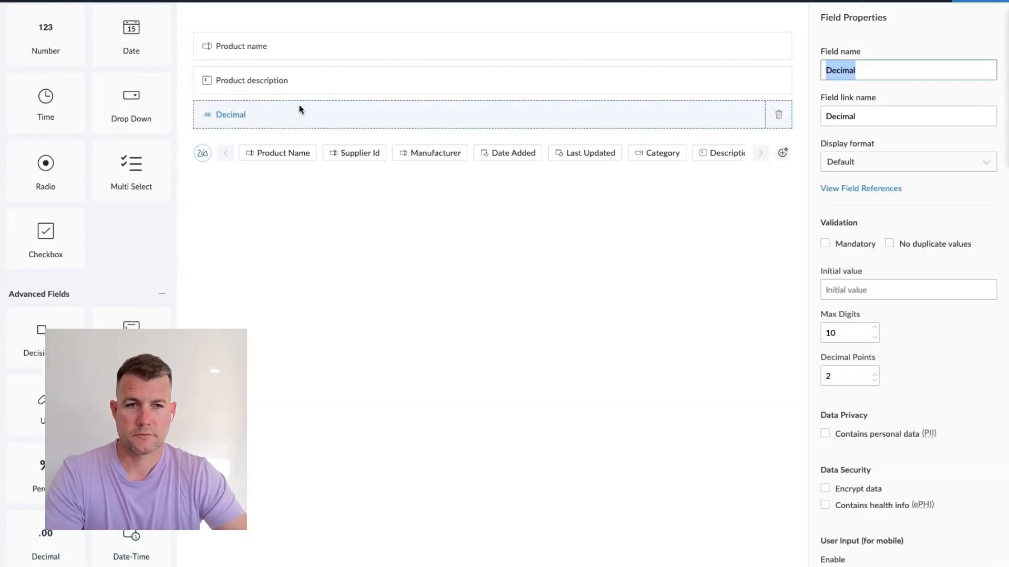
type("Price")
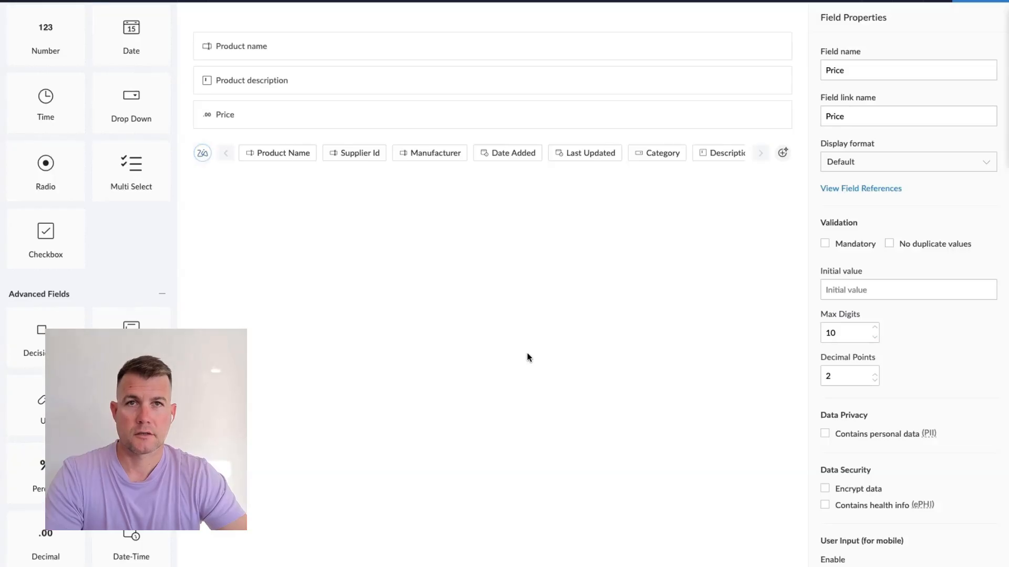
left_click_drag(131, 405, 294, 157)
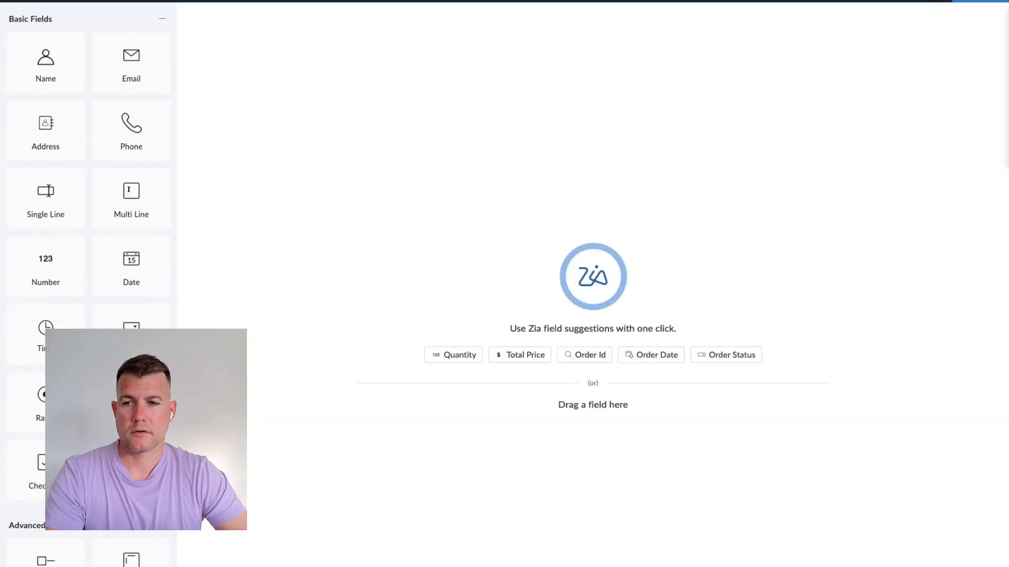
Start the Orders form with an Order number field and add a lookup to the Customers form's Customer name
left_click_drag(31, 262, 280, 55)
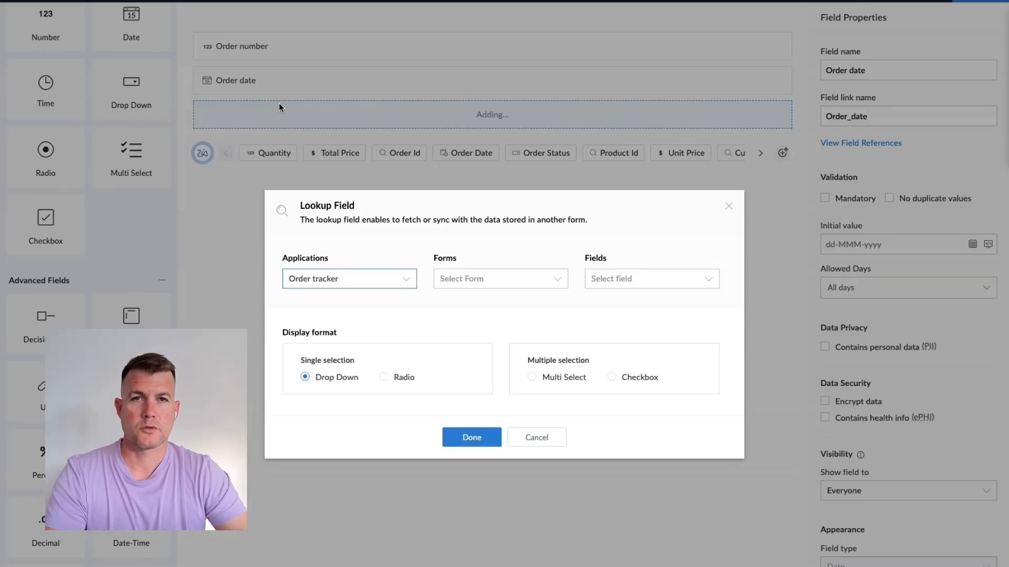
left_click(553, 284)
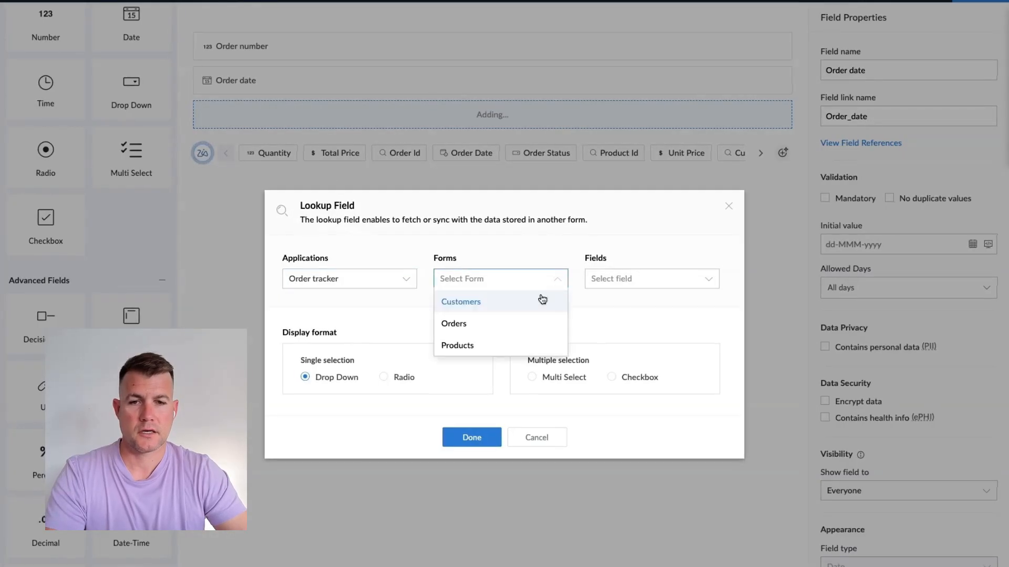
left_click(472, 301)
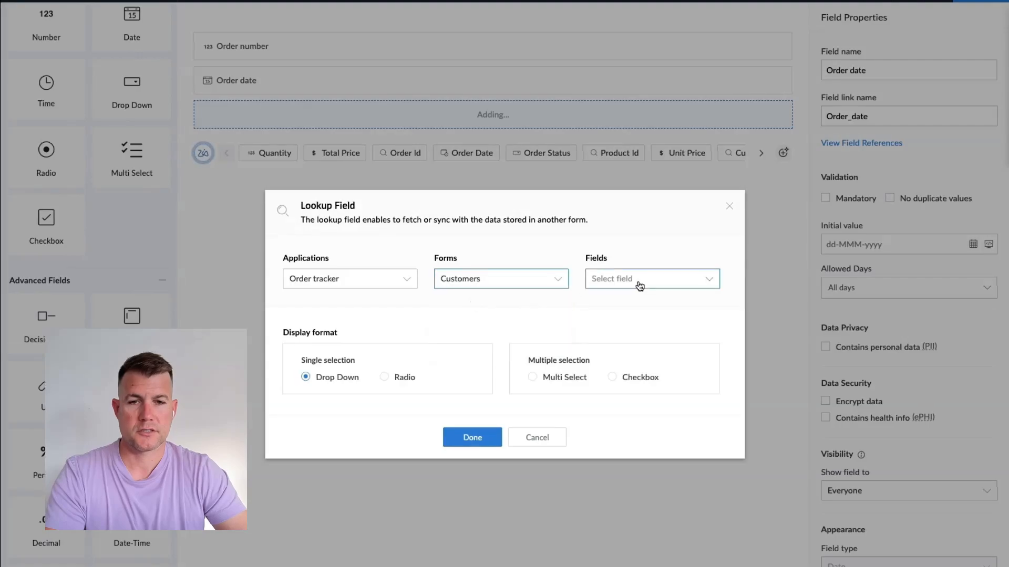
left_click(640, 286)
left_click(628, 348)
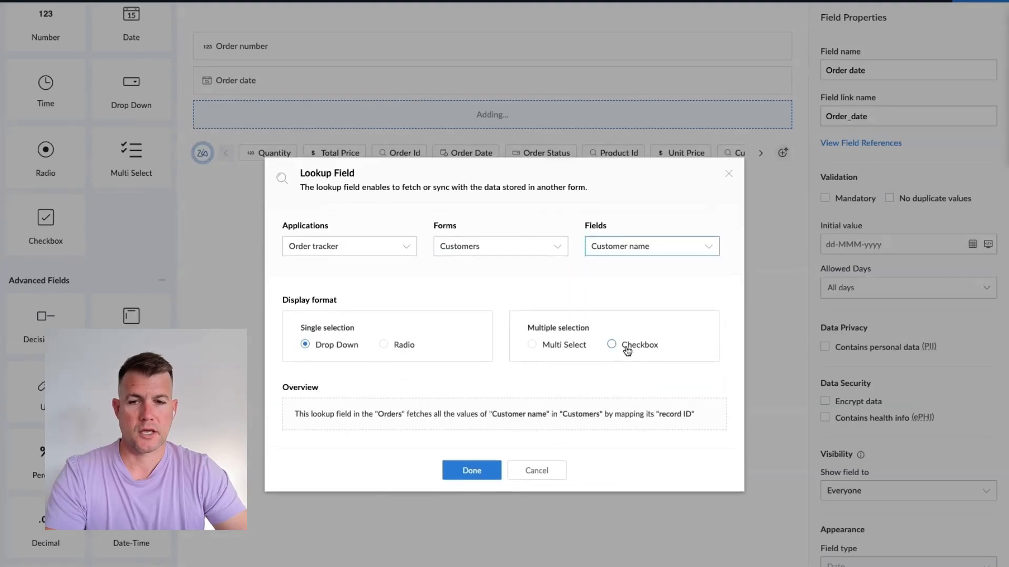
left_click(470, 470)
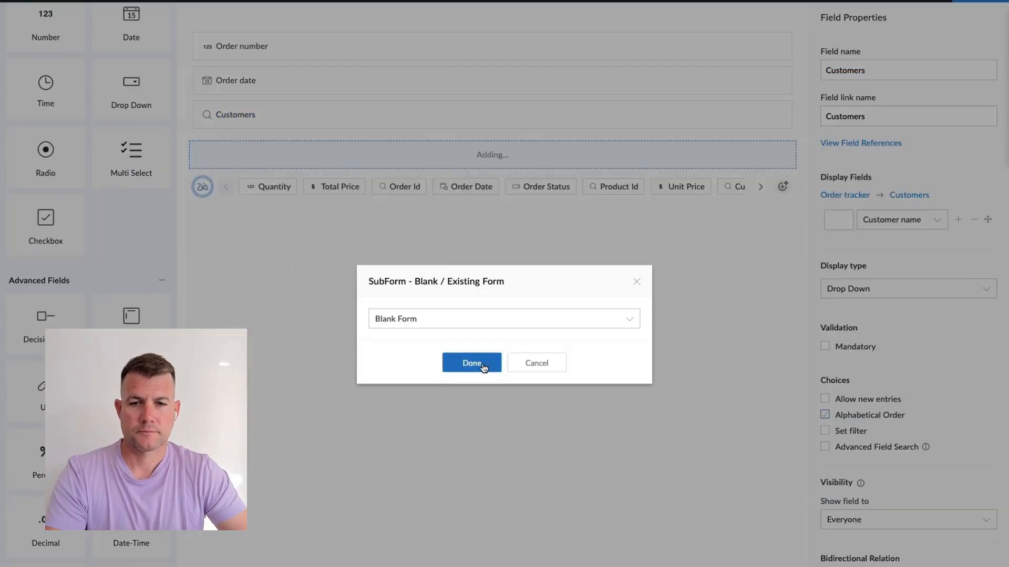
Add a blank subform to the Orders form holding a lookup to the Products form's Product name
left_click(482, 364)
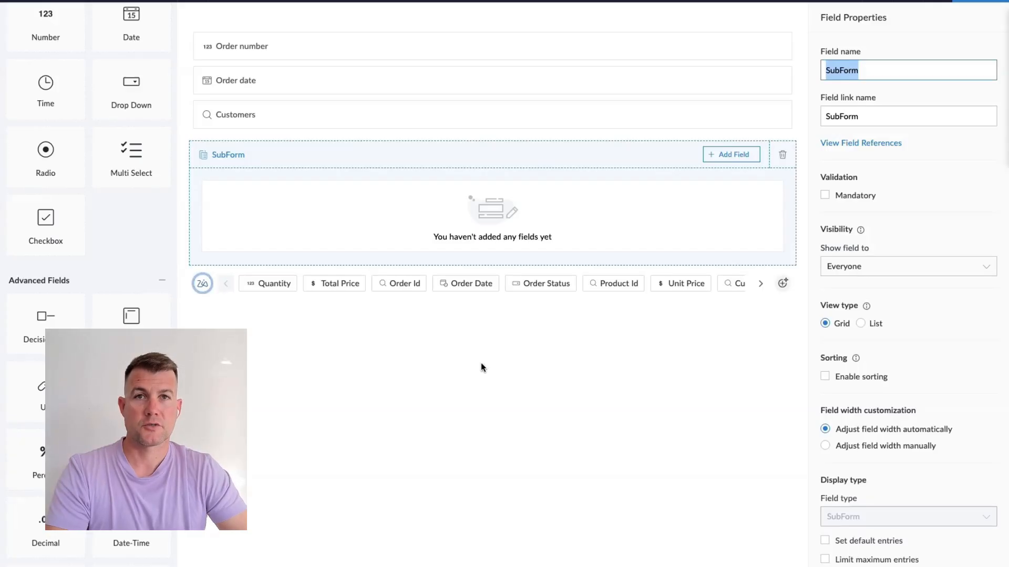
scroll(107, 214, "up", 1)
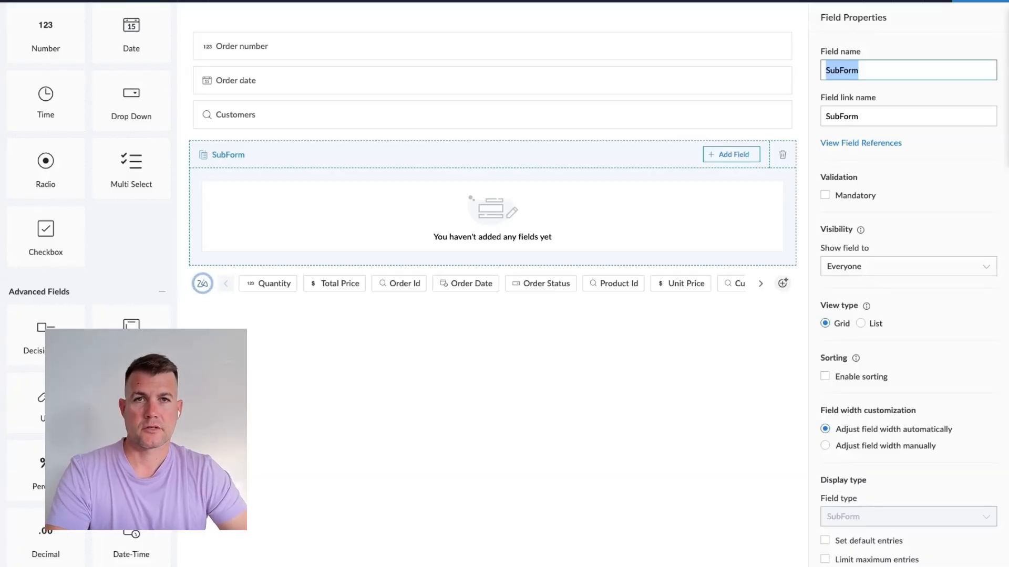
left_click_drag(131, 404, 410, 225)
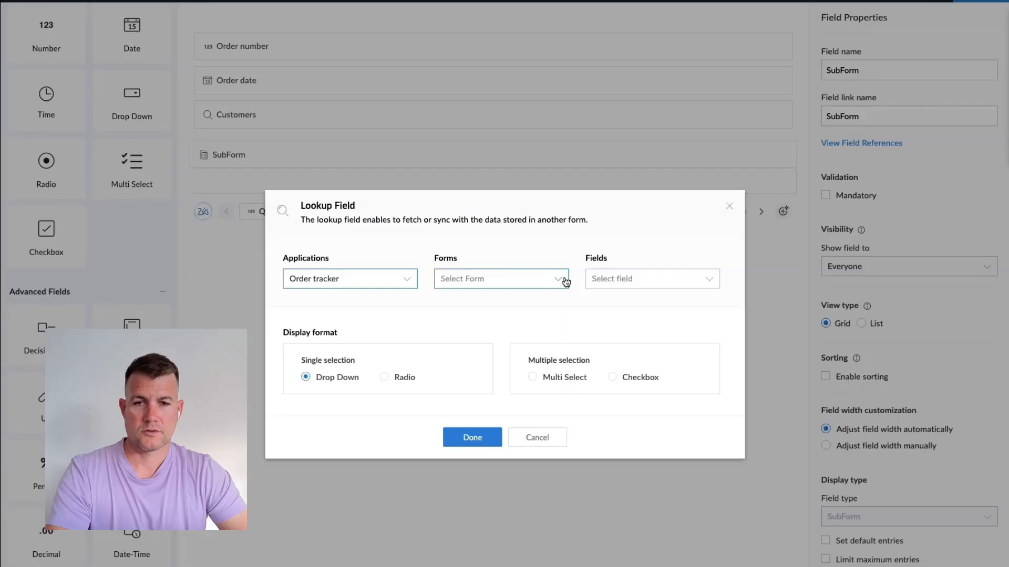
left_click(565, 282)
left_click(500, 346)
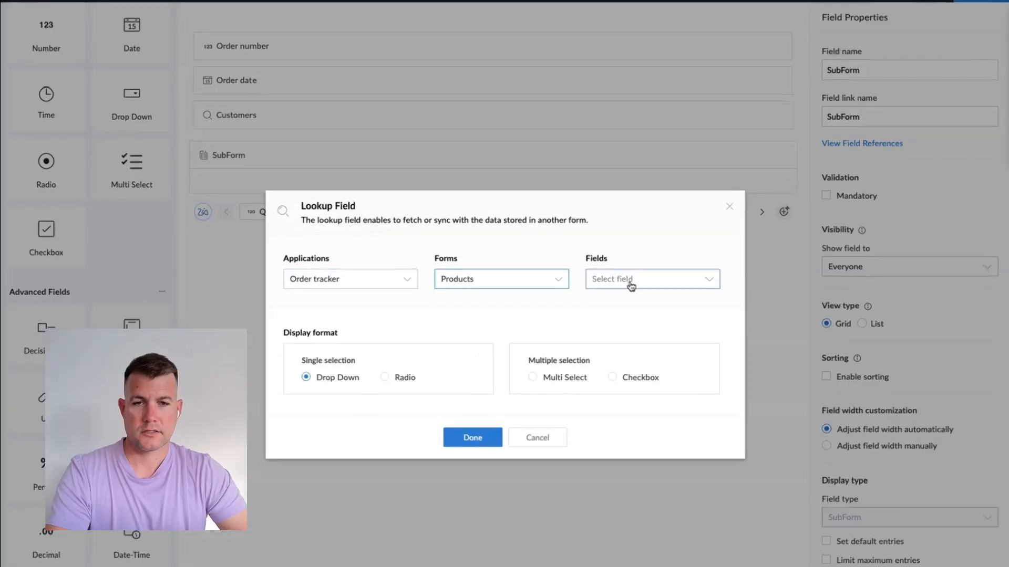
left_click(630, 284)
left_click(633, 322)
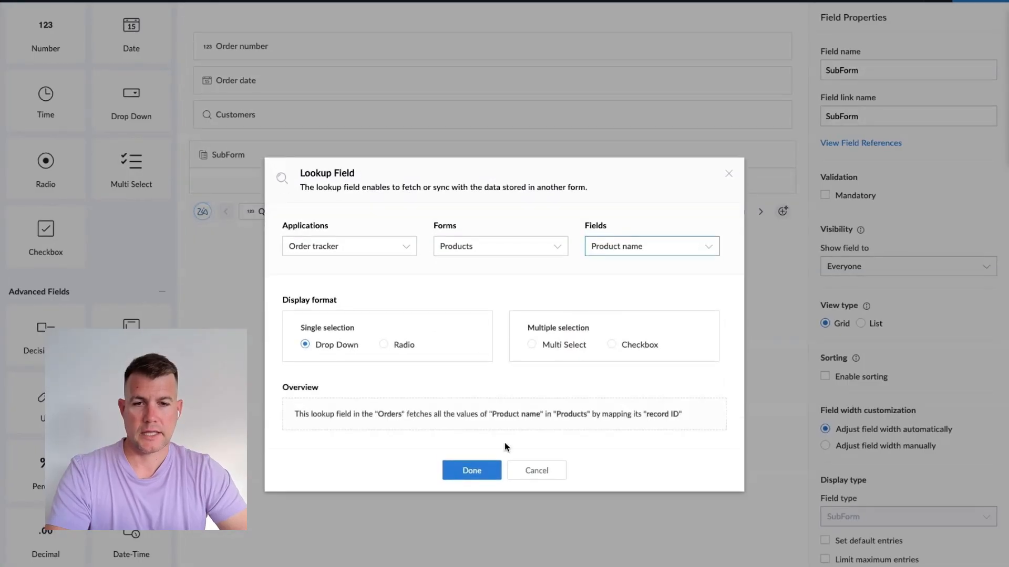
left_click(472, 469)
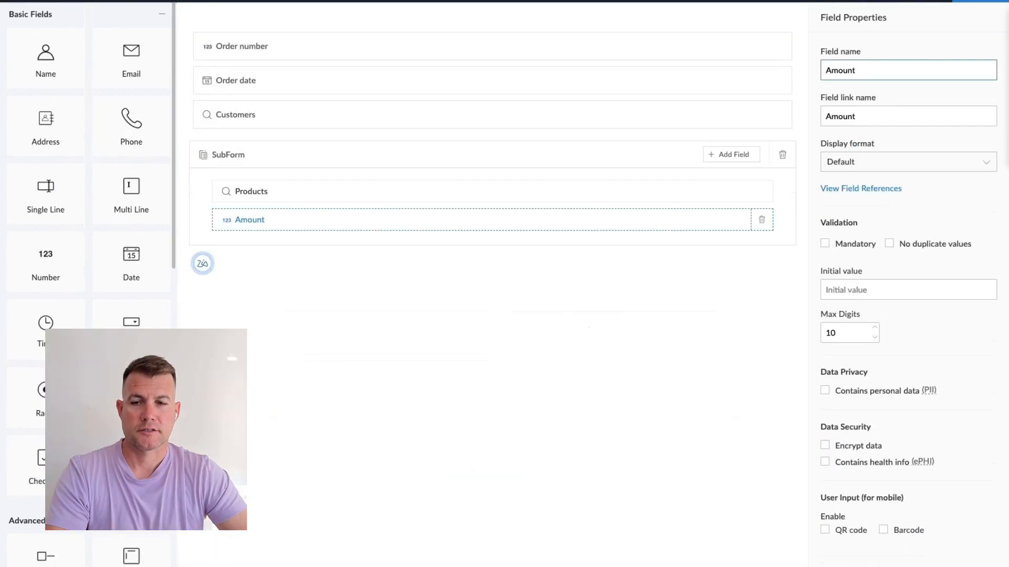
scroll(89, 210, "down", 4)
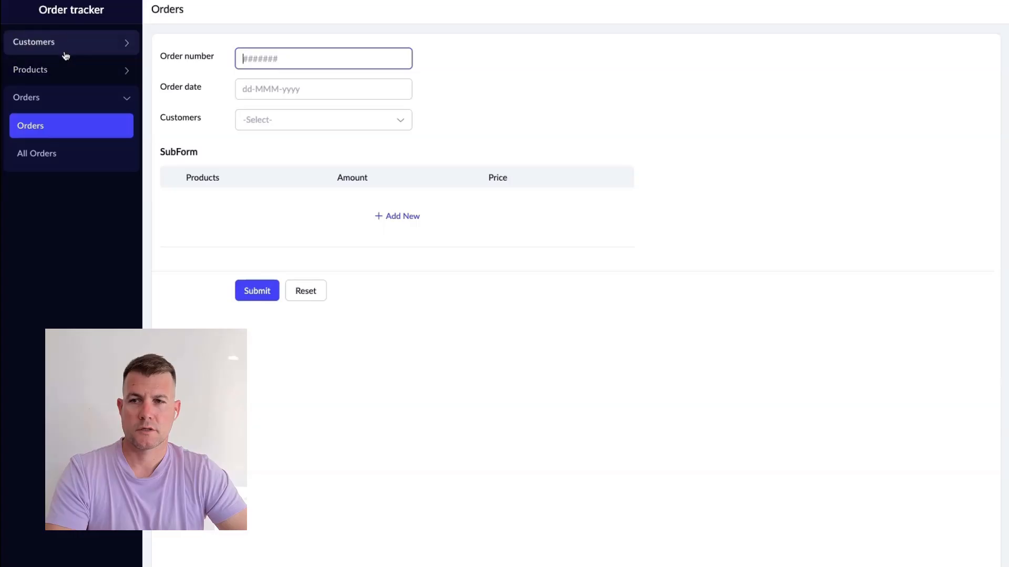
Browse the Customers, Products and Orders sections of the live app and review the All Customers report
left_click(64, 46)
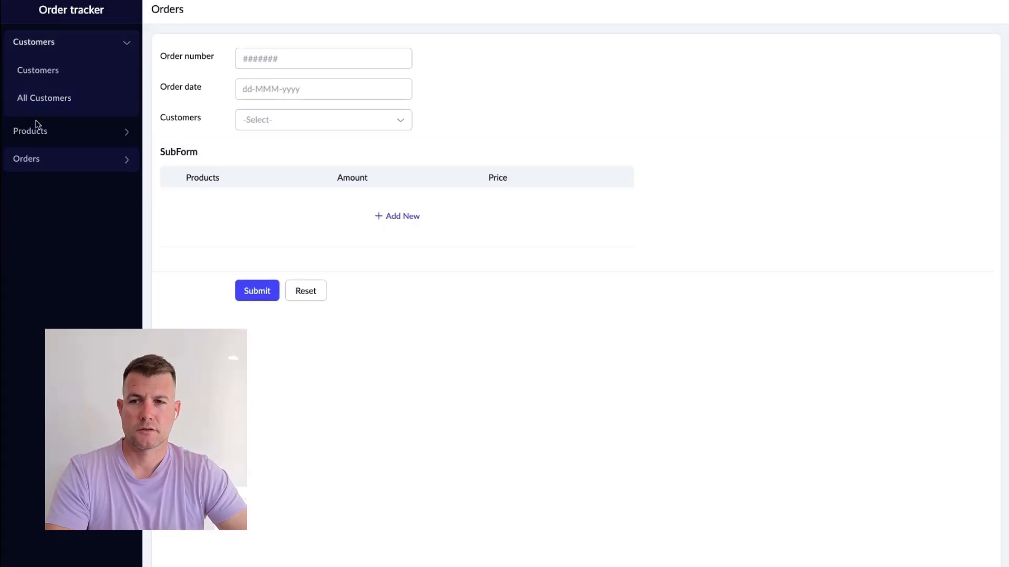
left_click(37, 135)
left_click(34, 158)
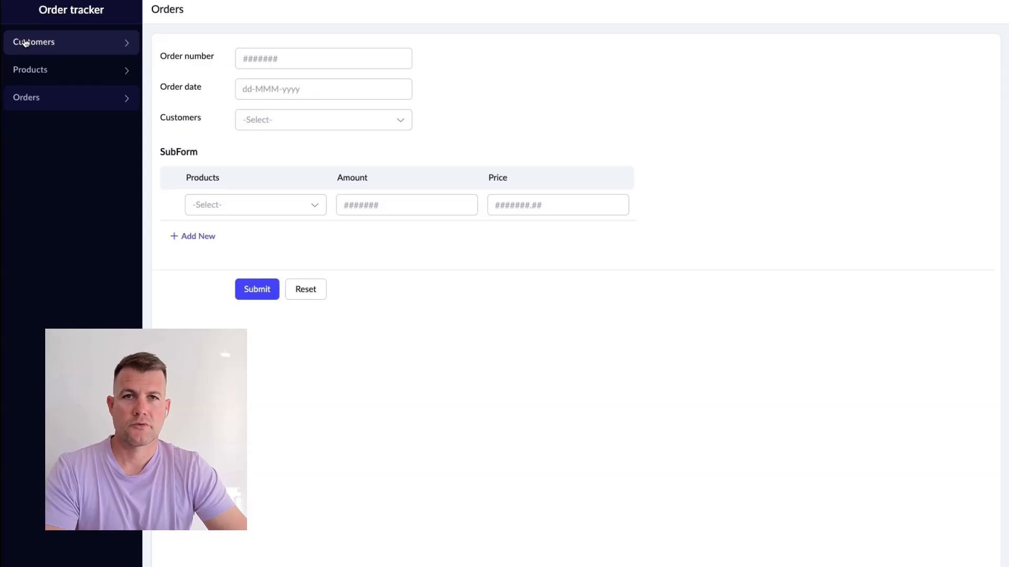
left_click(26, 42)
left_click(32, 69)
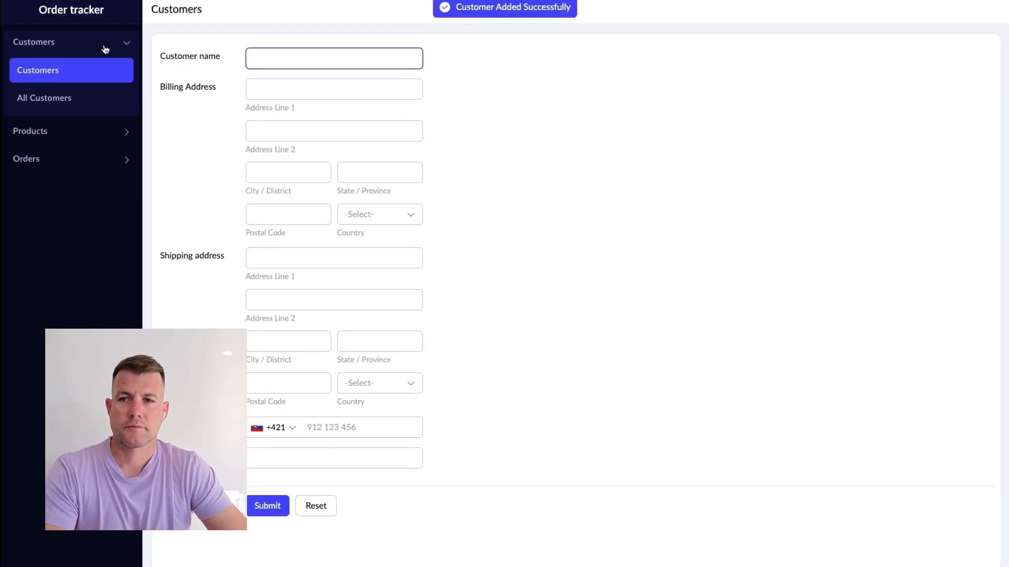
left_click(49, 104)
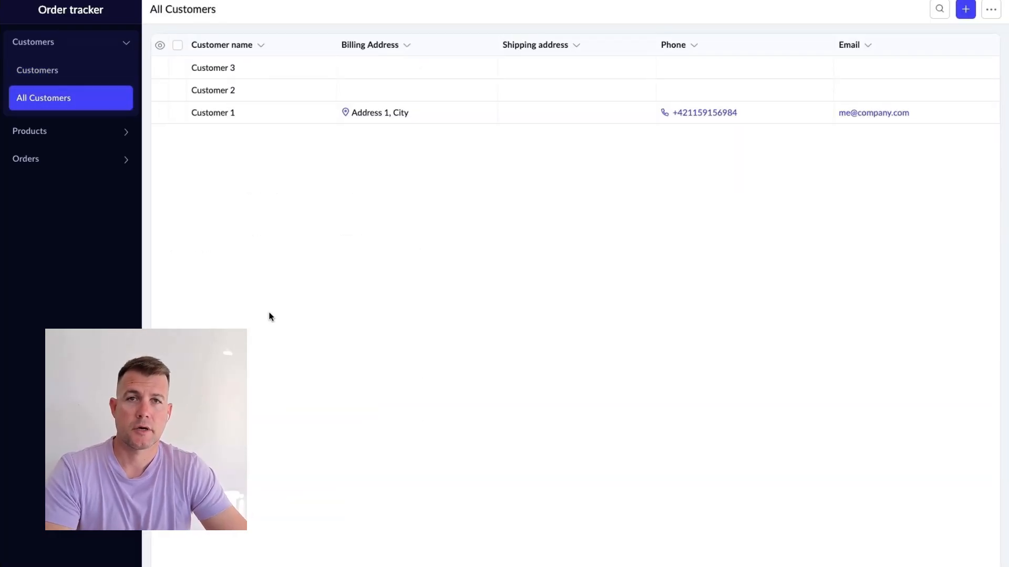
left_click(394, 70)
left_click(851, 13)
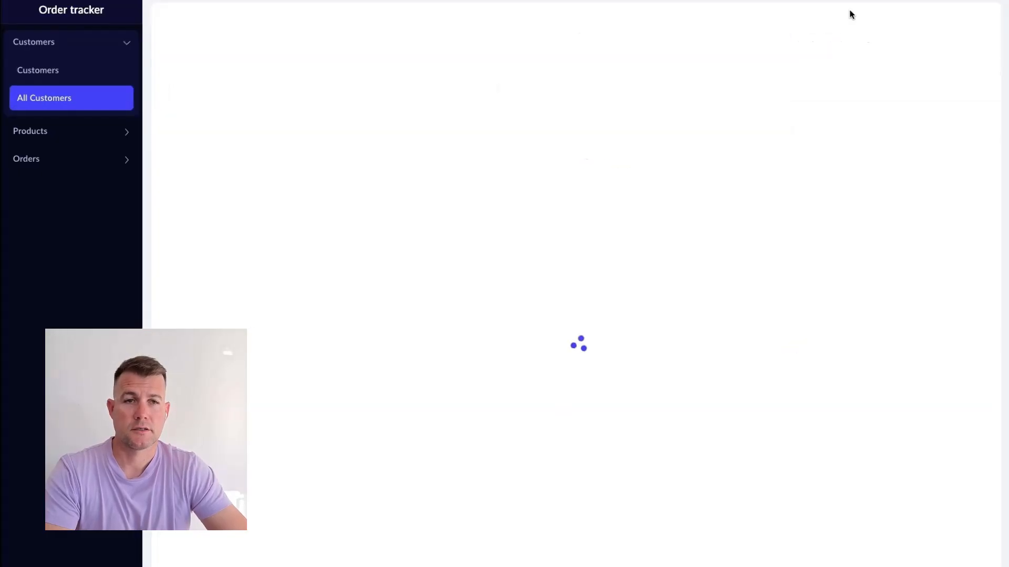
left_click(269, 508)
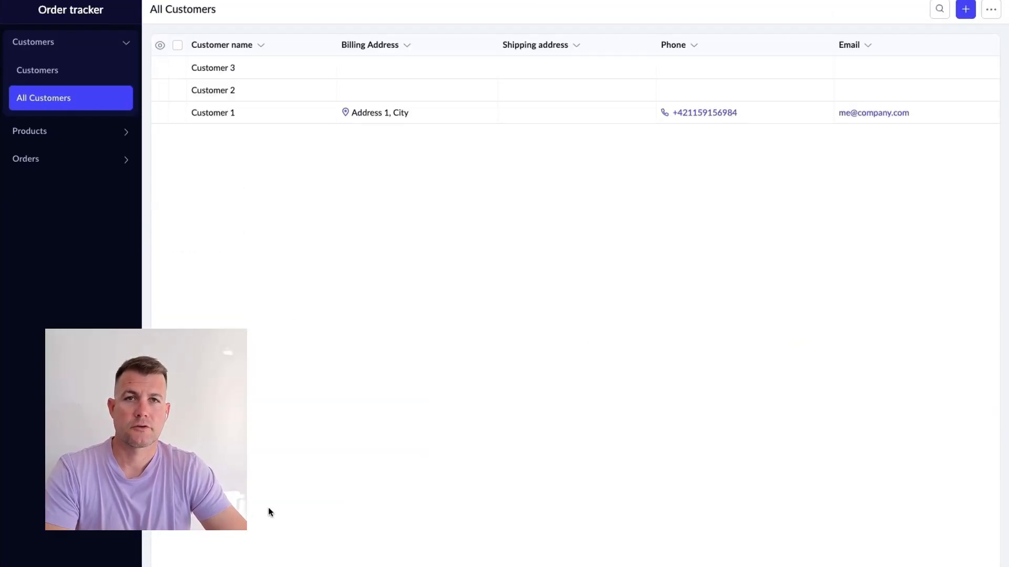
Open the Products form and submit the Product 1 record priced at 100
left_click(32, 131)
left_click(34, 98)
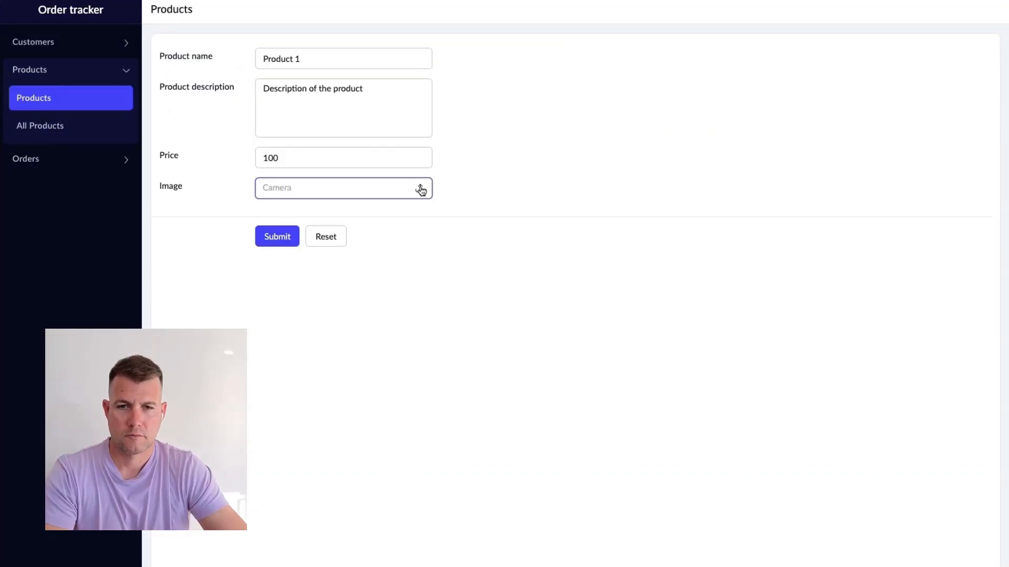
left_click(265, 237)
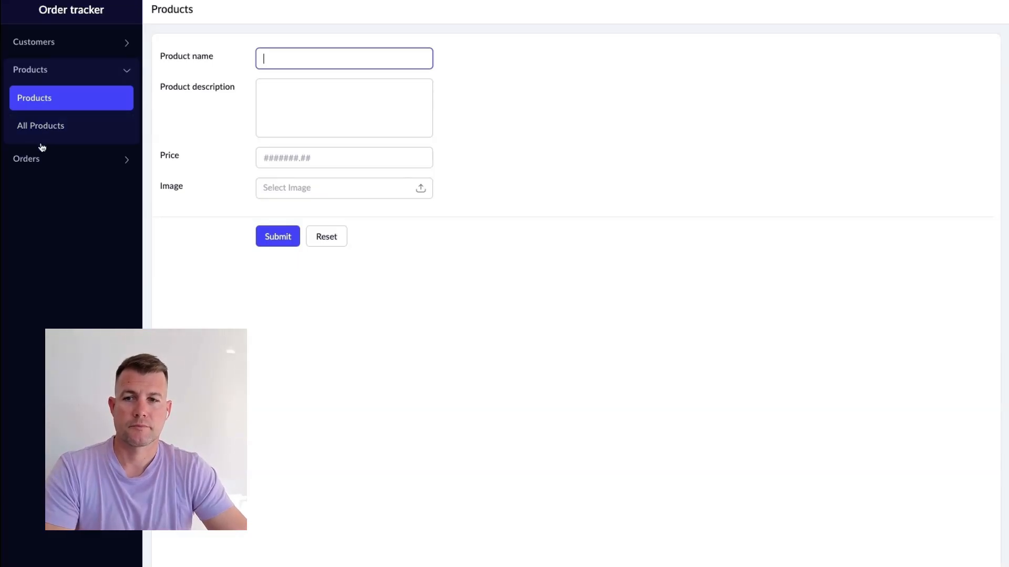
Open the Orders form and pick Customer 1 as the customer for order 1
left_click(41, 160)
left_click(37, 116)
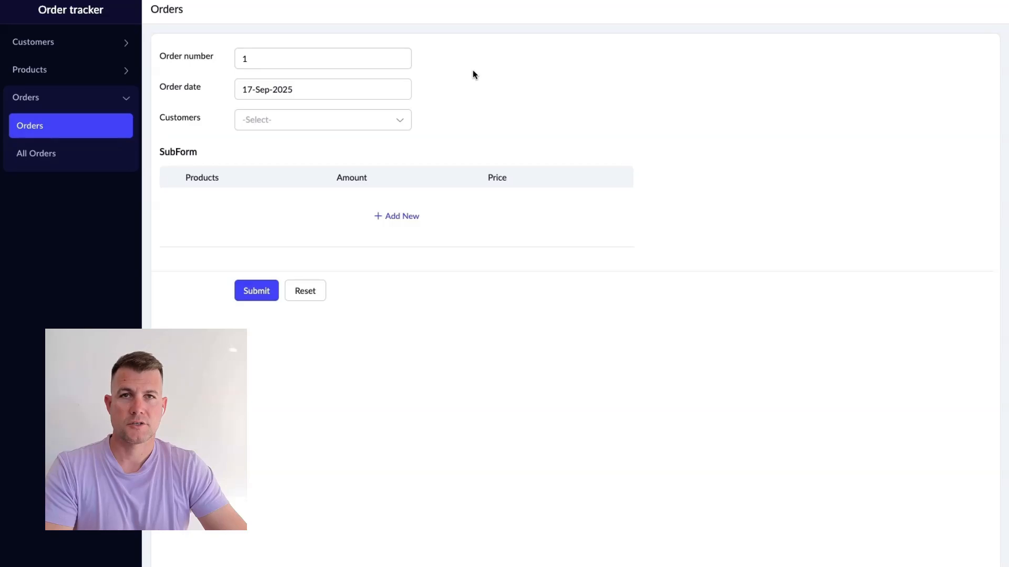
left_click(393, 121)
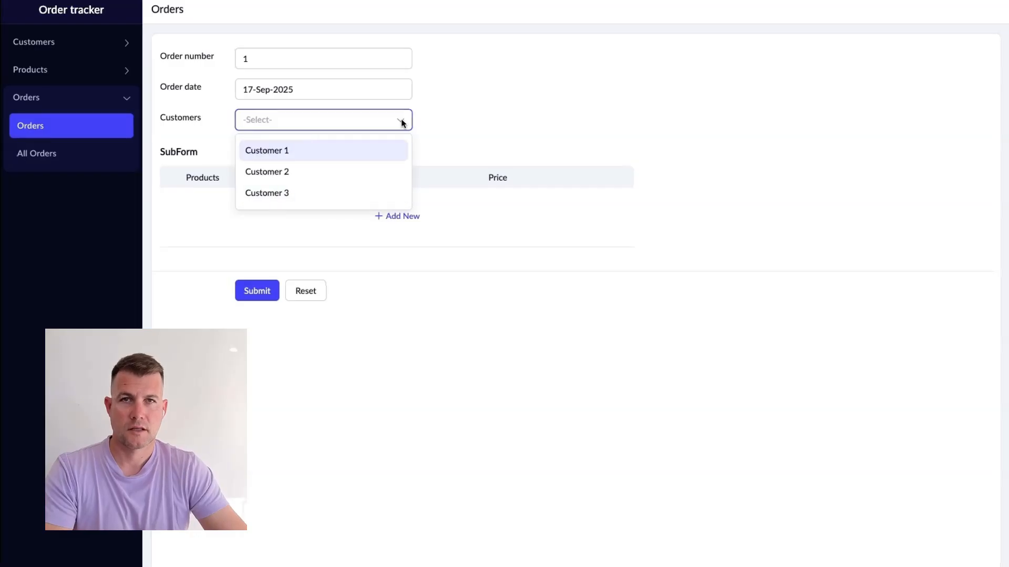
left_click(304, 150)
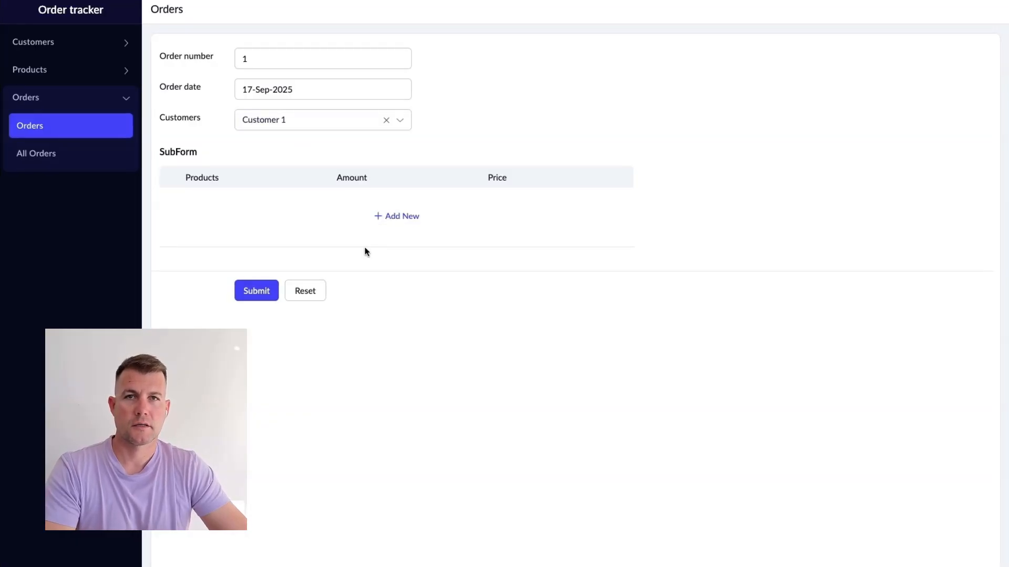
Add subform lines for Product 2 and Product 3 to the order
left_click(398, 220)
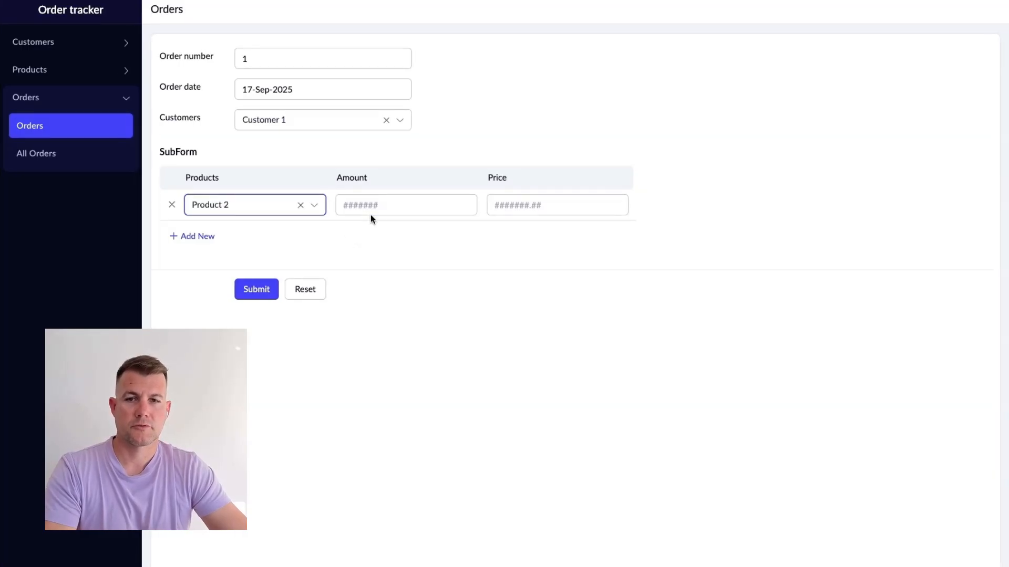
left_click(371, 210)
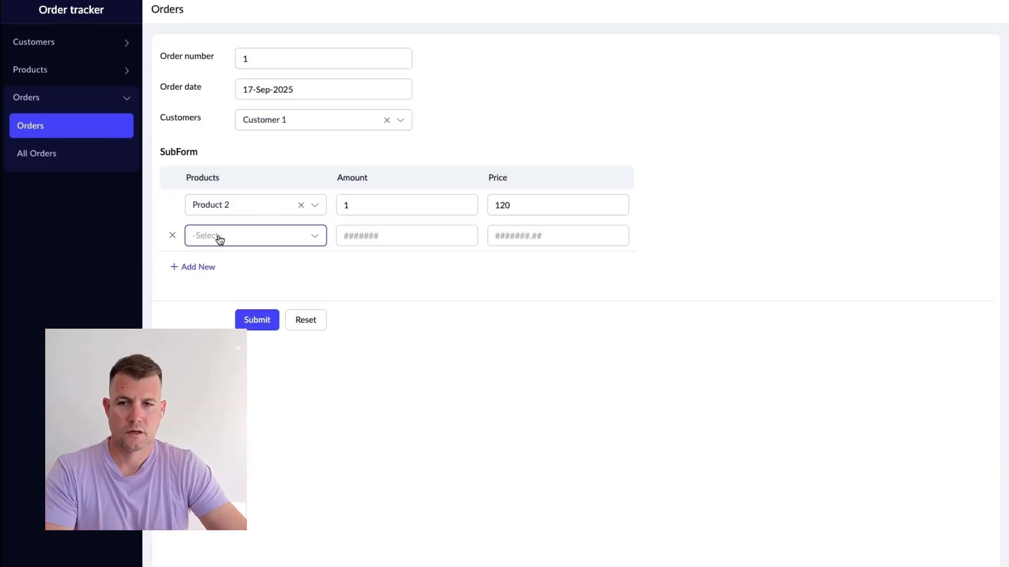
left_click(216, 236)
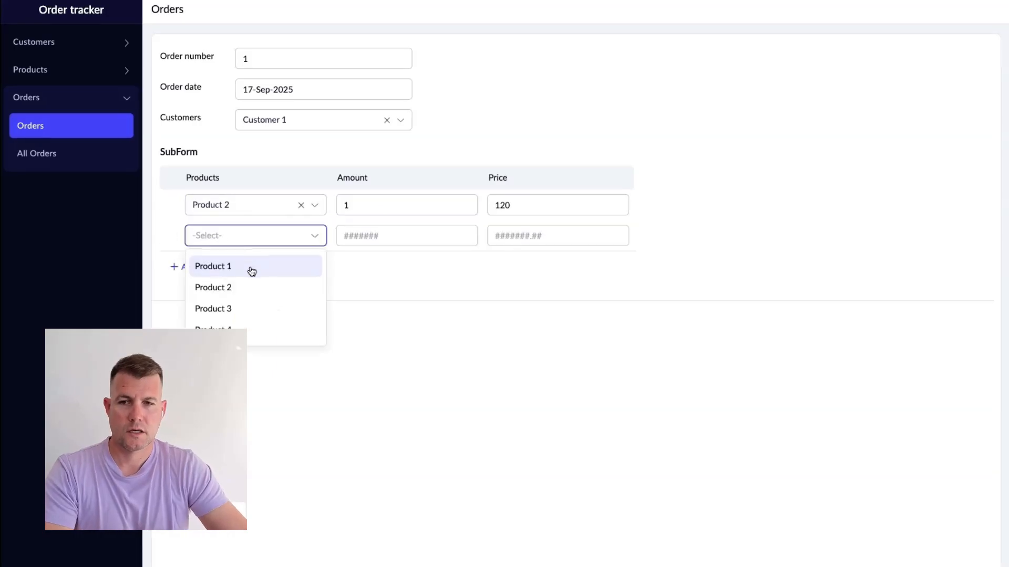
left_click(241, 308)
left_click(358, 244)
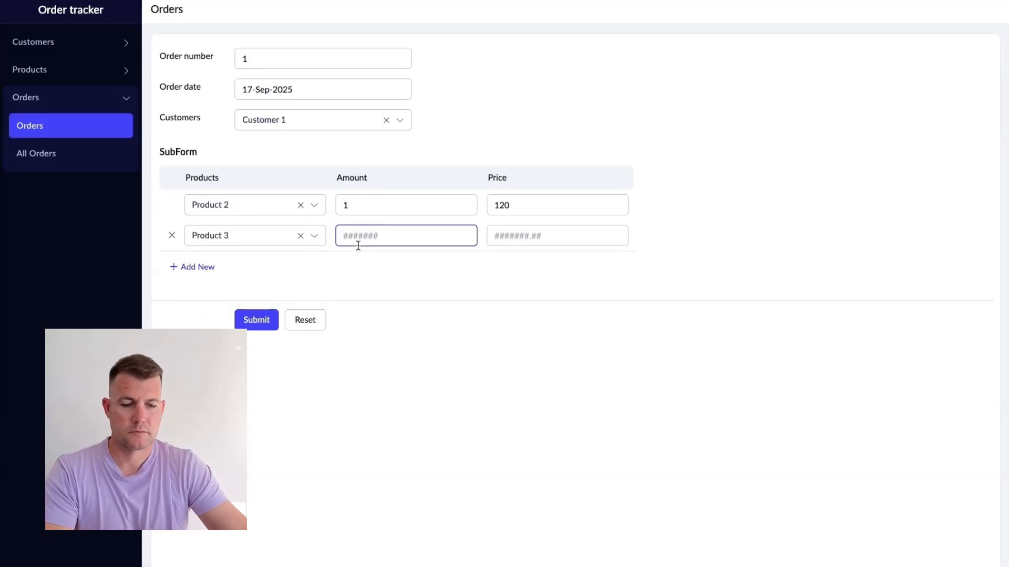
Set Product 3's amount to 10 and price to 25, then submit the order
type("10")
key("Tab")
type("25")
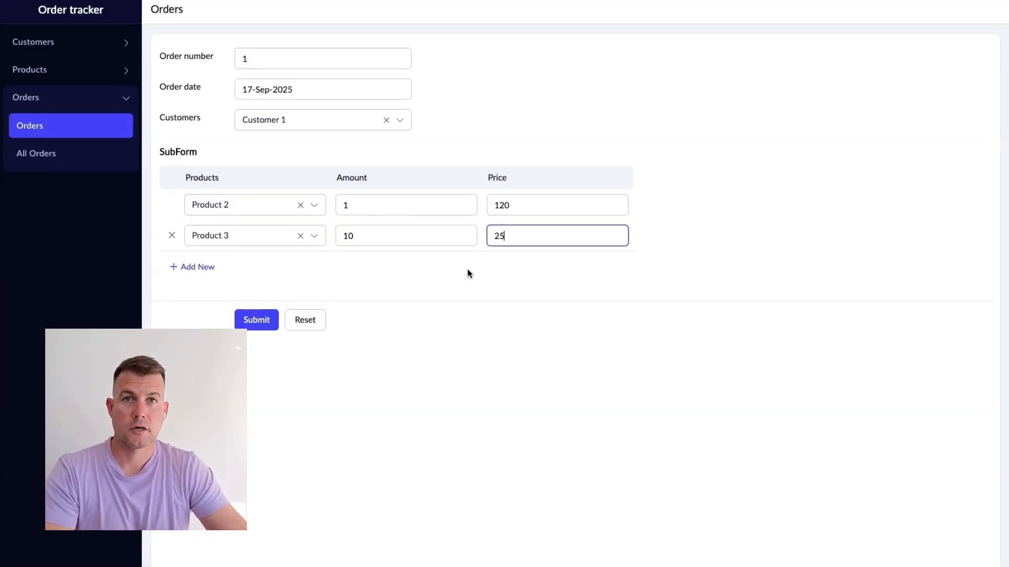
left_click(254, 321)
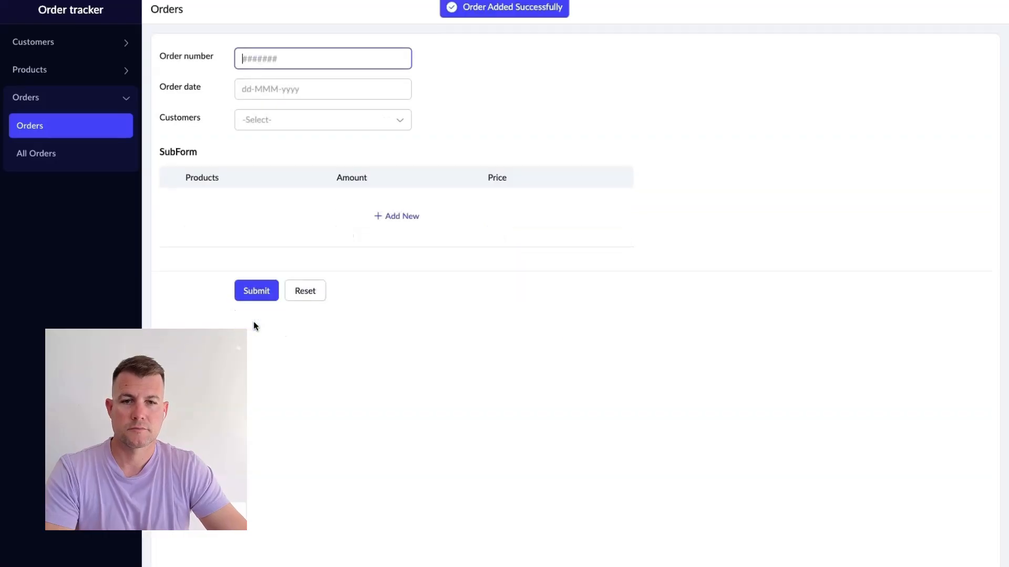